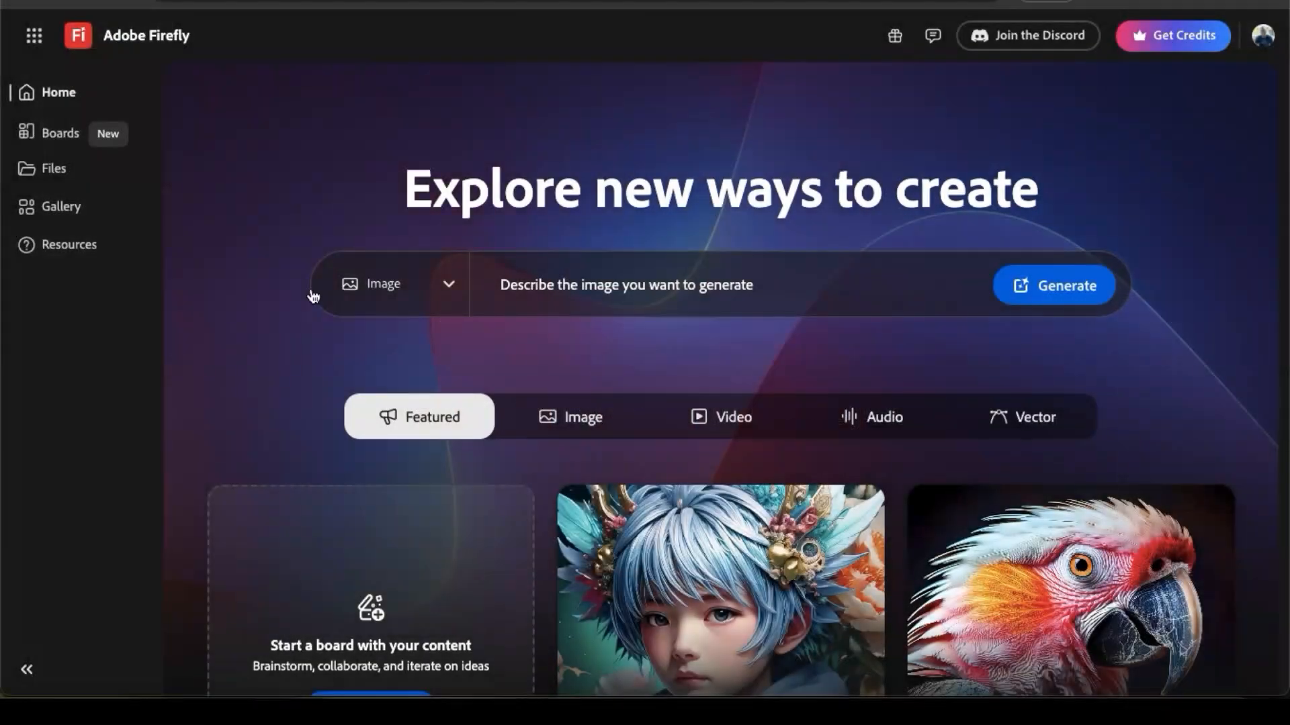
# Open the Film project starter board from the Boards section
pyautogui.click(61, 149)
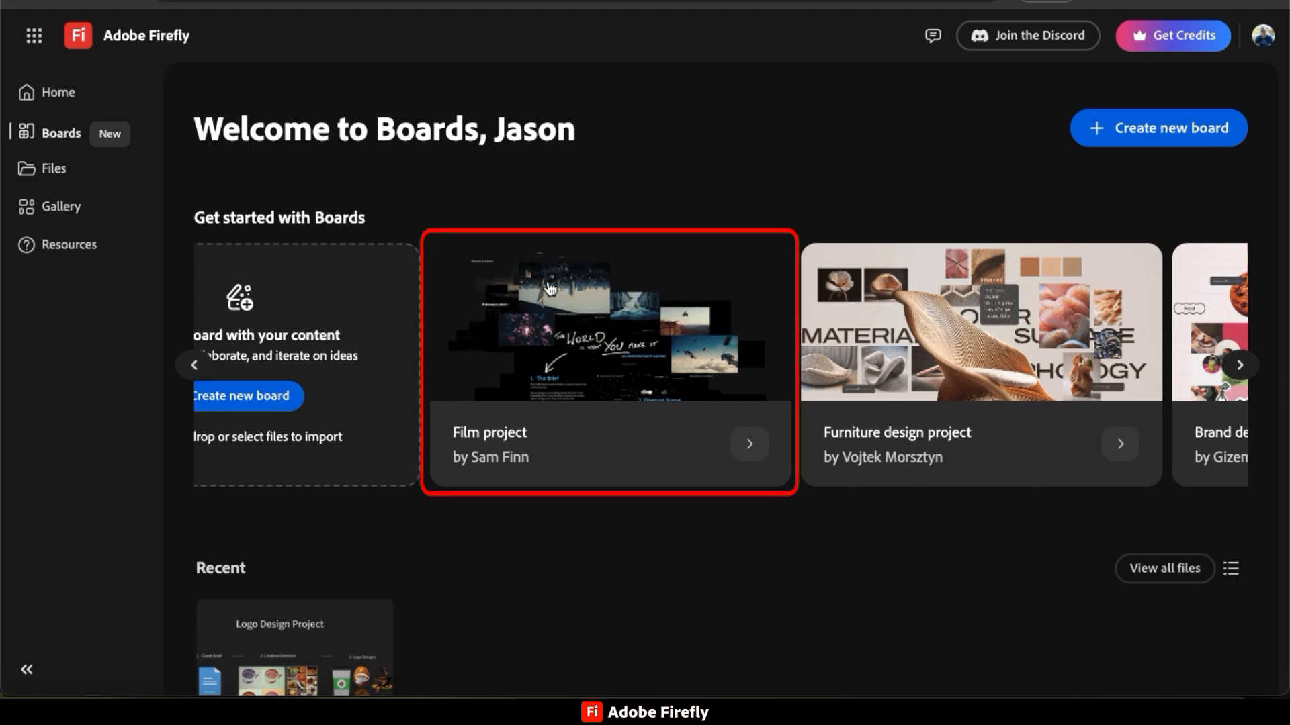
pyautogui.click(748, 455)
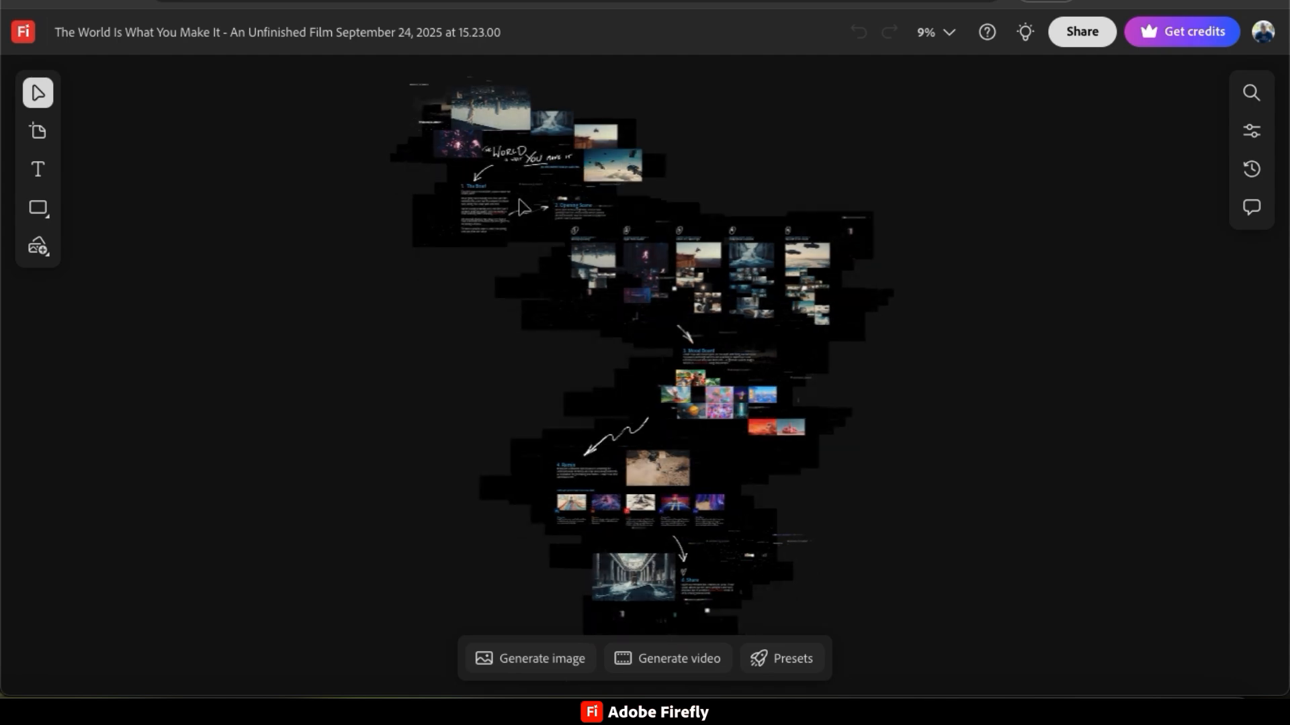
# Examine the film board's brief and its five opening scene options
pyautogui.scroll(6, 523, 207)
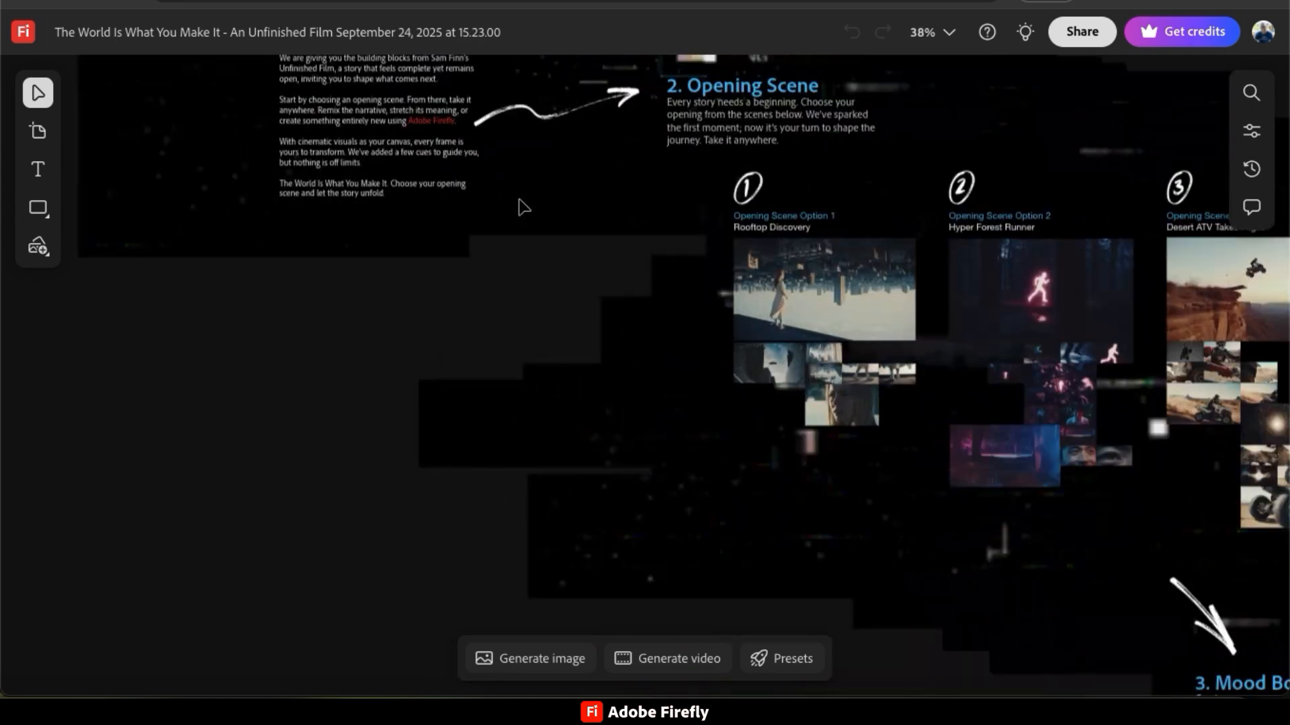
pyautogui.scroll(5, 524, 207)
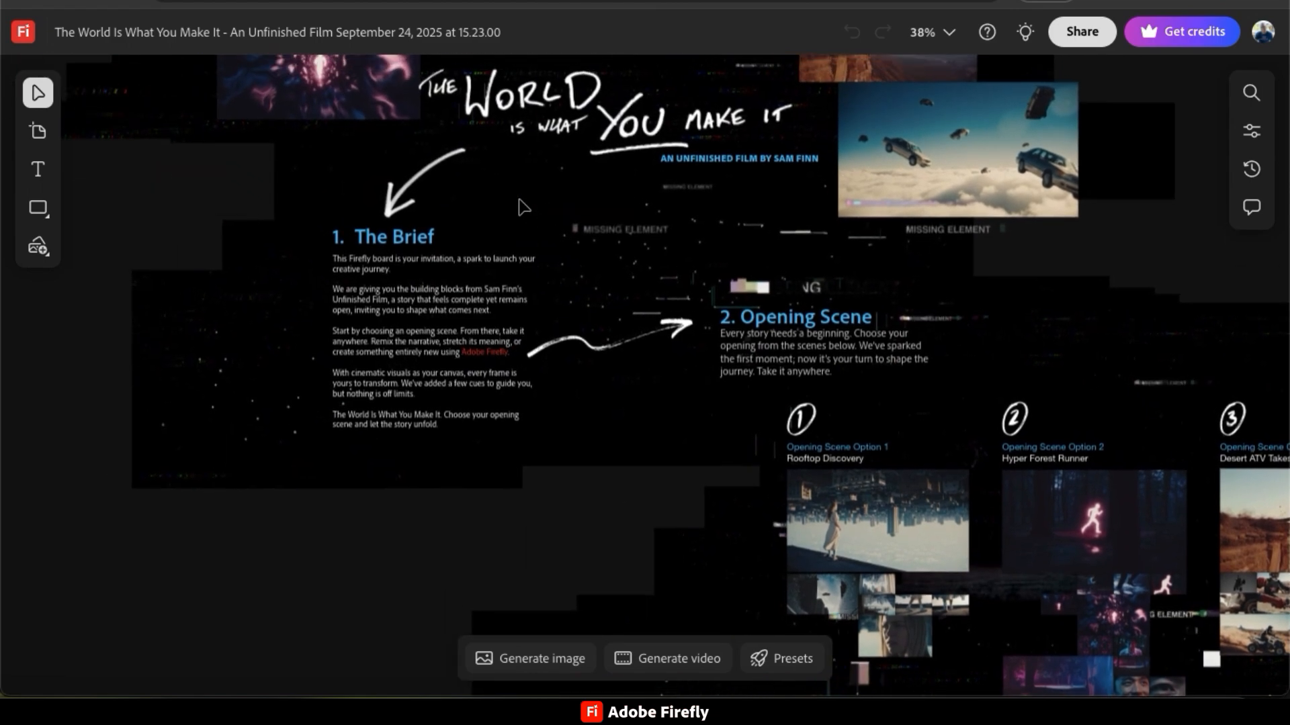
pyautogui.scroll(6, 523, 208)
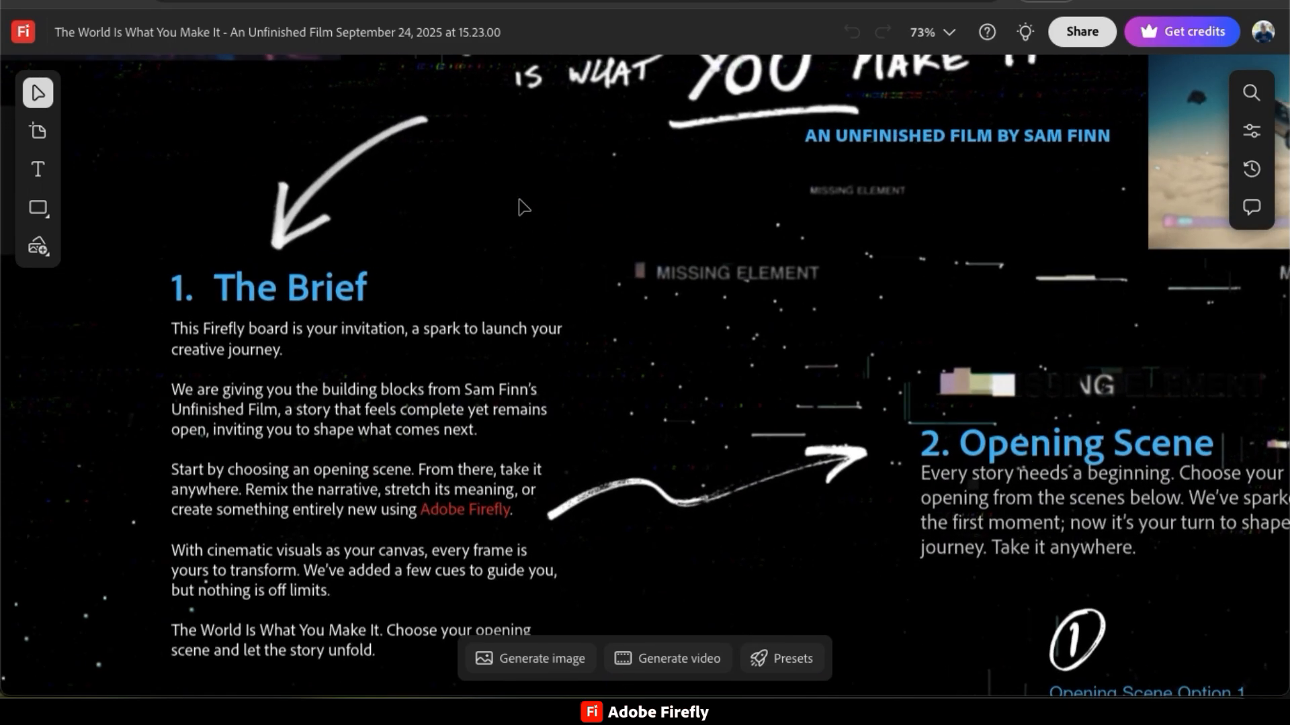
pyautogui.scroll(-2, 523, 208)
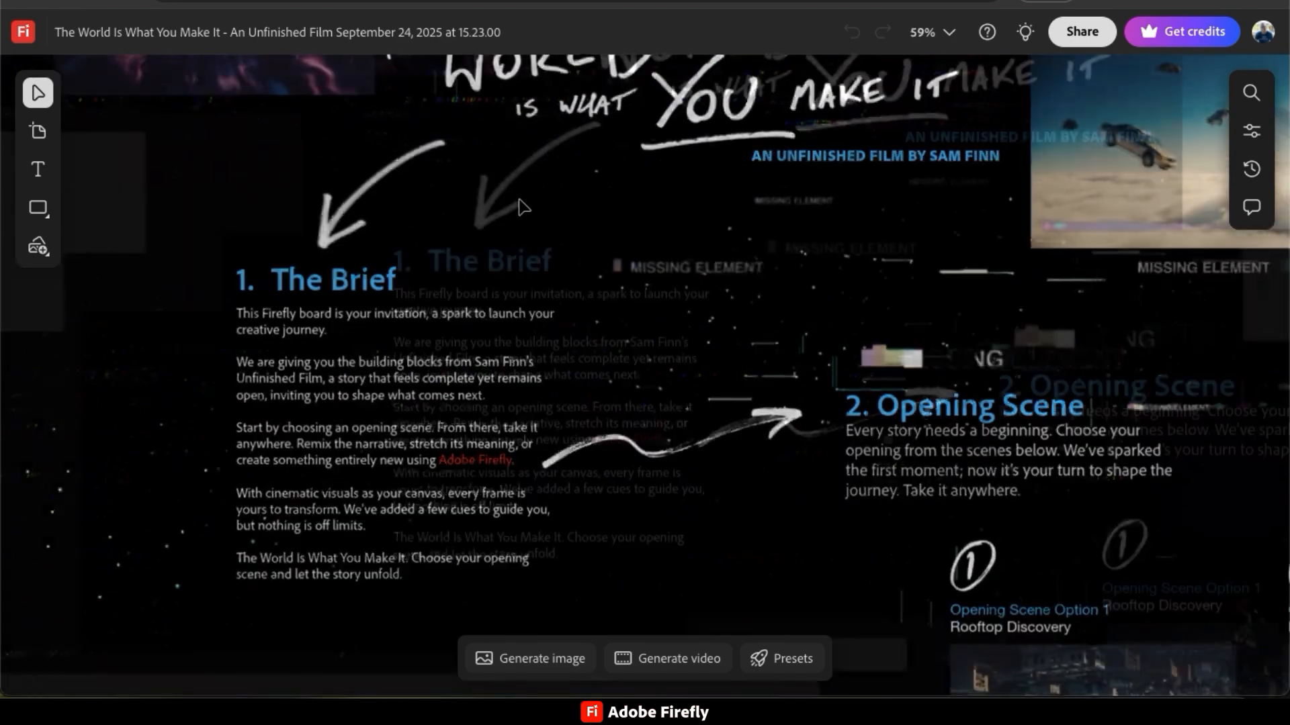
pyautogui.hscroll(-2, 519, 202)
pyautogui.hscroll(4, 519, 201)
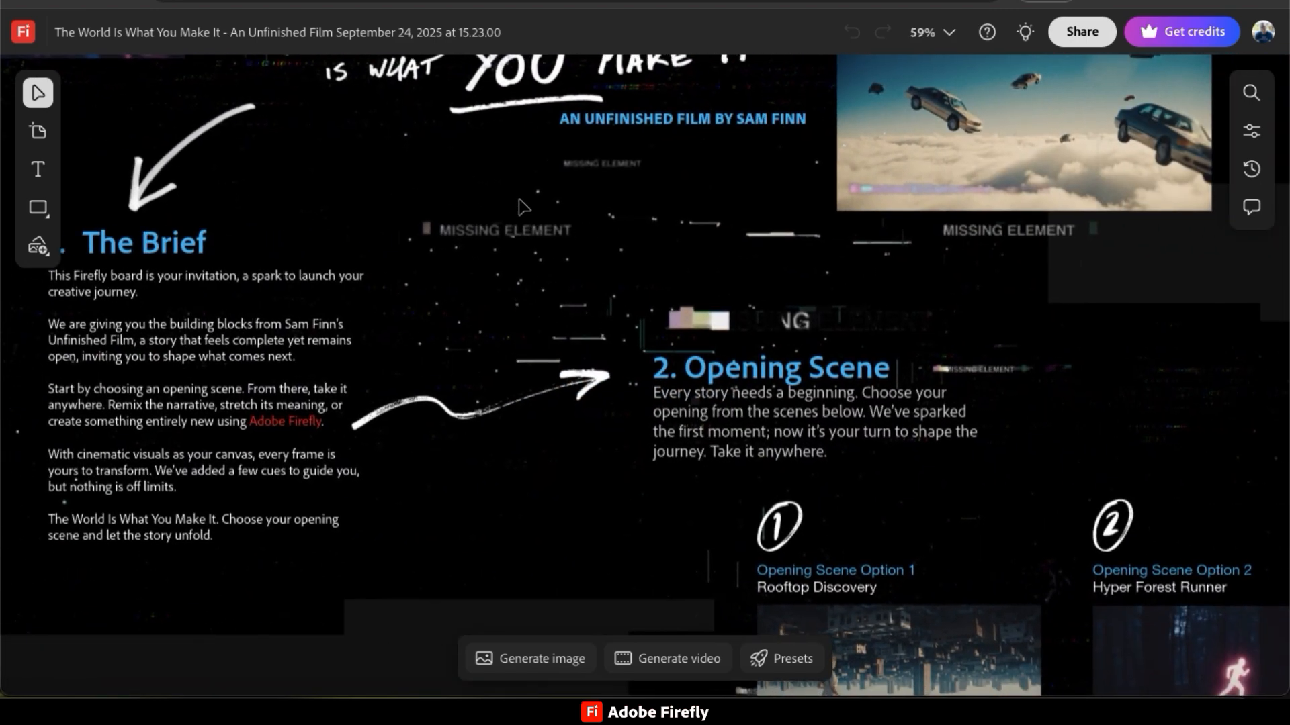
pyautogui.scroll(3, 523, 207)
pyautogui.scroll(-6, 524, 208)
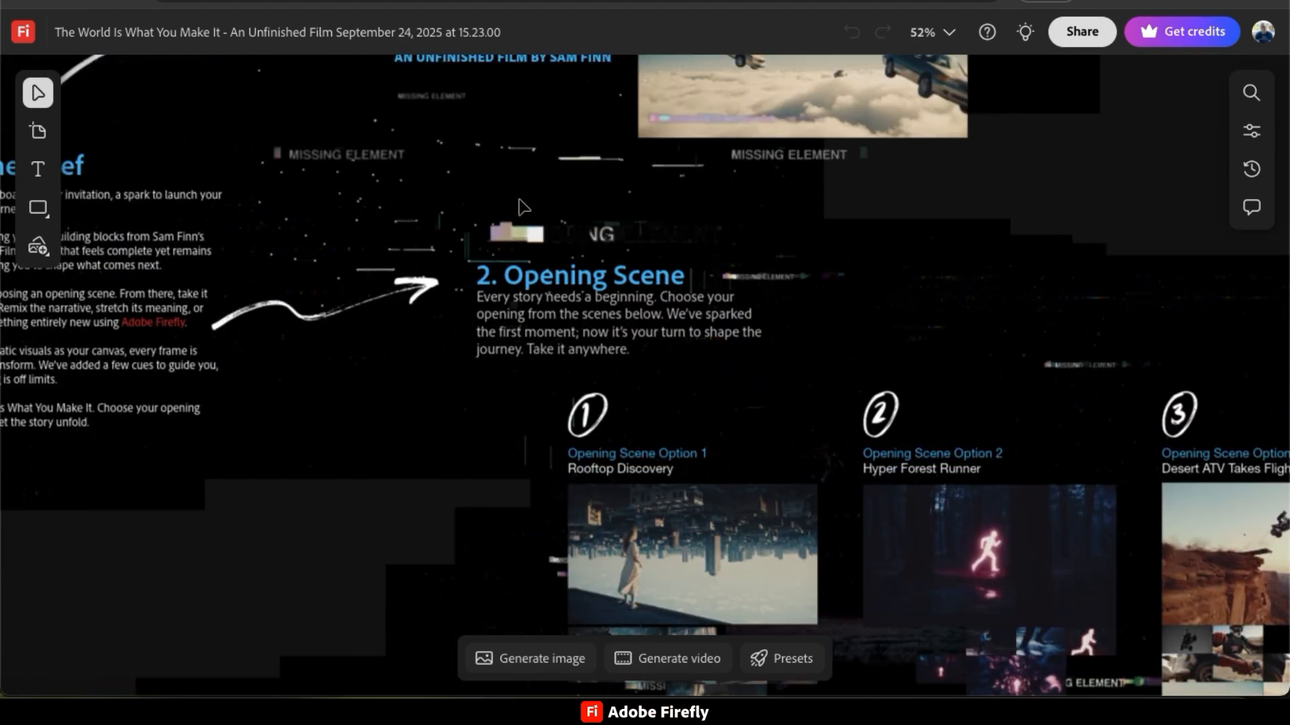
pyautogui.scroll(4, 523, 207)
pyautogui.hscroll(8, 518, 205)
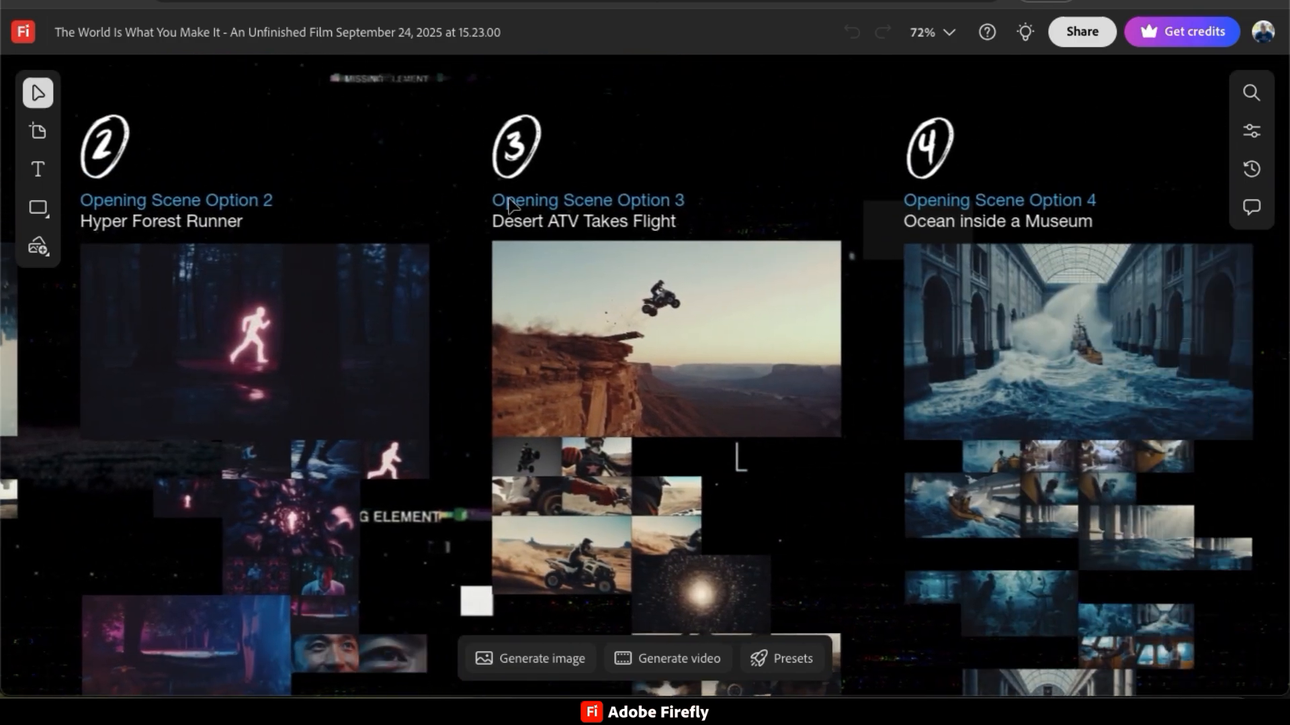
pyautogui.hscroll(4, 510, 206)
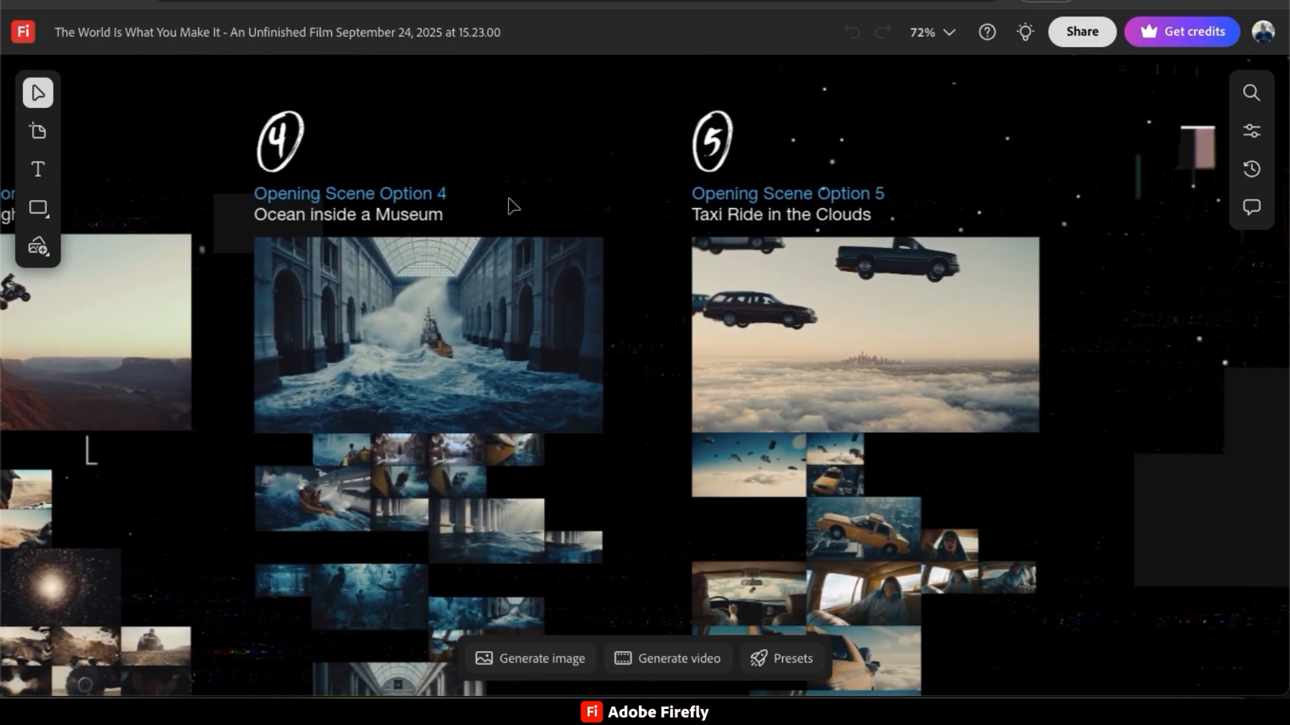
# Select several frames of Opening Scene Option 4, Ocean inside a Museum, including the flooded columned hall and the main image
pyautogui.scroll(-2, 516, 199)
pyautogui.hscroll(-4, 518, 196)
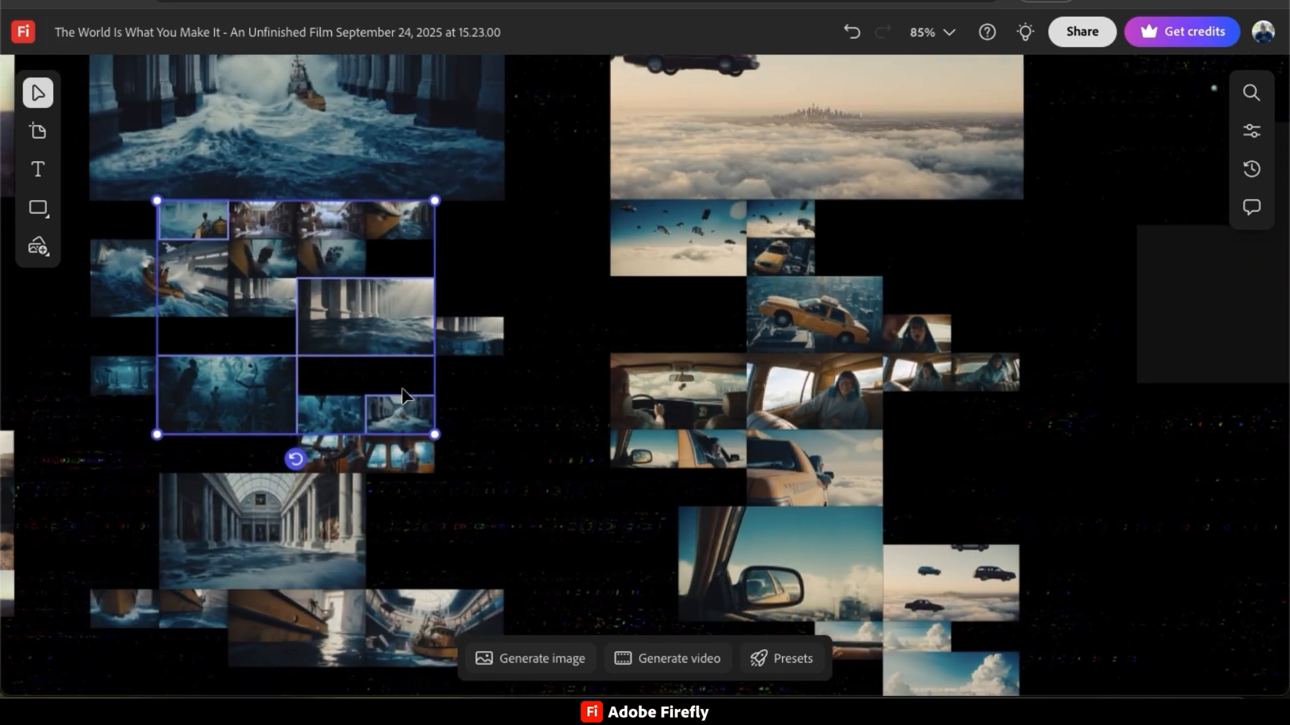
pyautogui.scroll(-1, 402, 396)
pyautogui.keyDown('shift'); pyautogui.click(297, 489); pyautogui.keyUp('shift')
pyautogui.hscroll(-1, 297, 483)
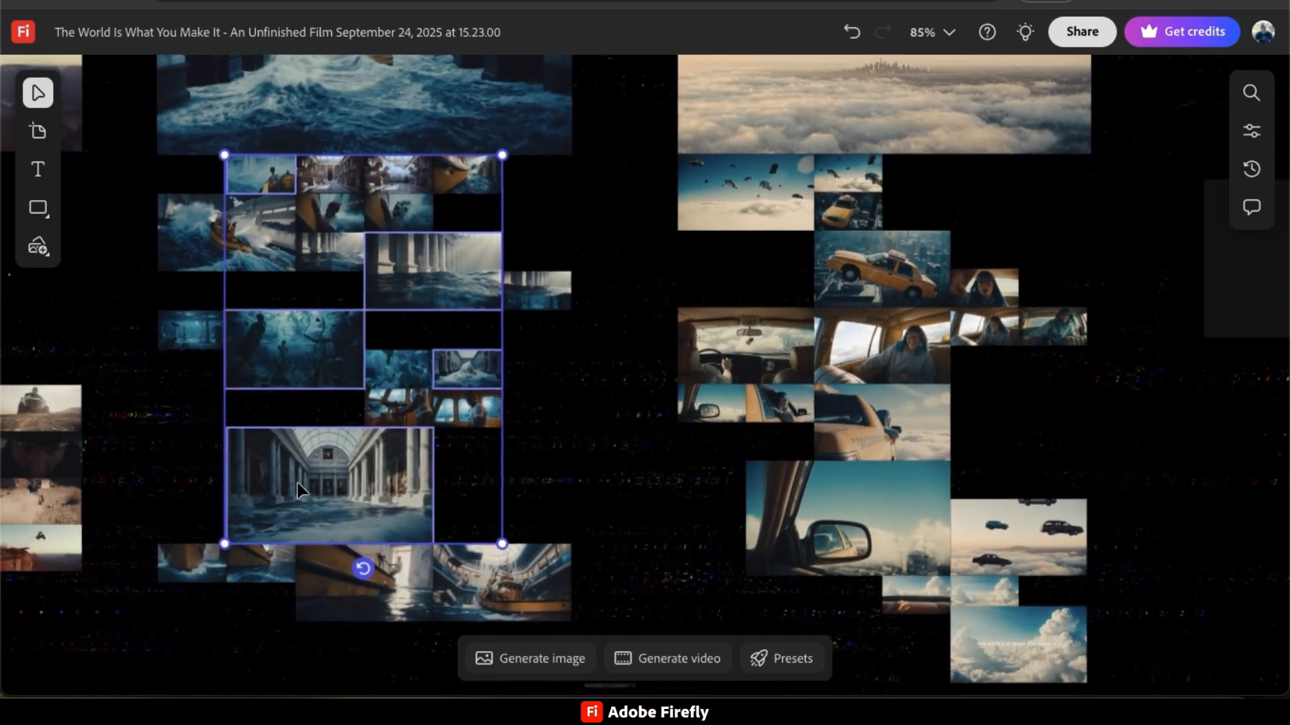
pyautogui.scroll(1, 297, 482)
pyautogui.click(483, 127)
# Paste the selected museum frames onto the empty canvas beside Option 5 and arrange them in a three-row storyboard grid with matching sizes
pyautogui.hscroll(10, 717, 268)
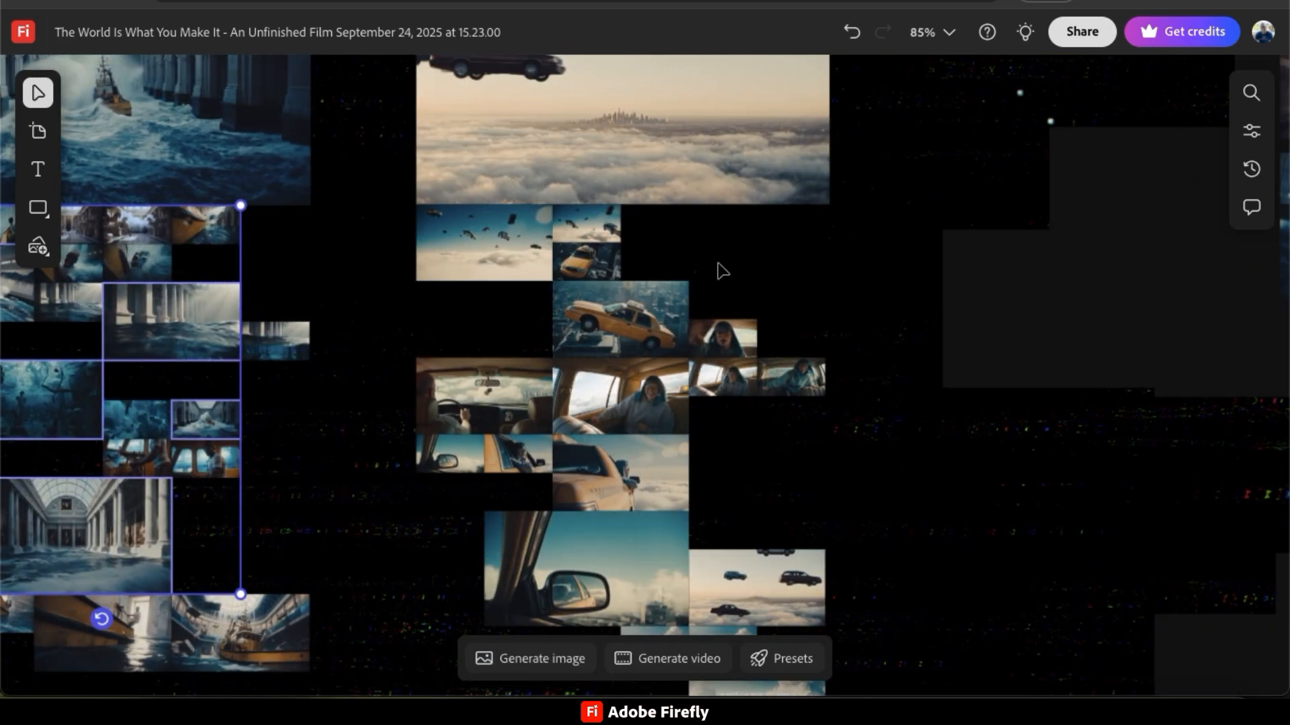
pyautogui.rightClick(715, 268)
pyautogui.click(777, 357)
pyautogui.moveTo(726, 345); pyautogui.dragTo(1052, 287)
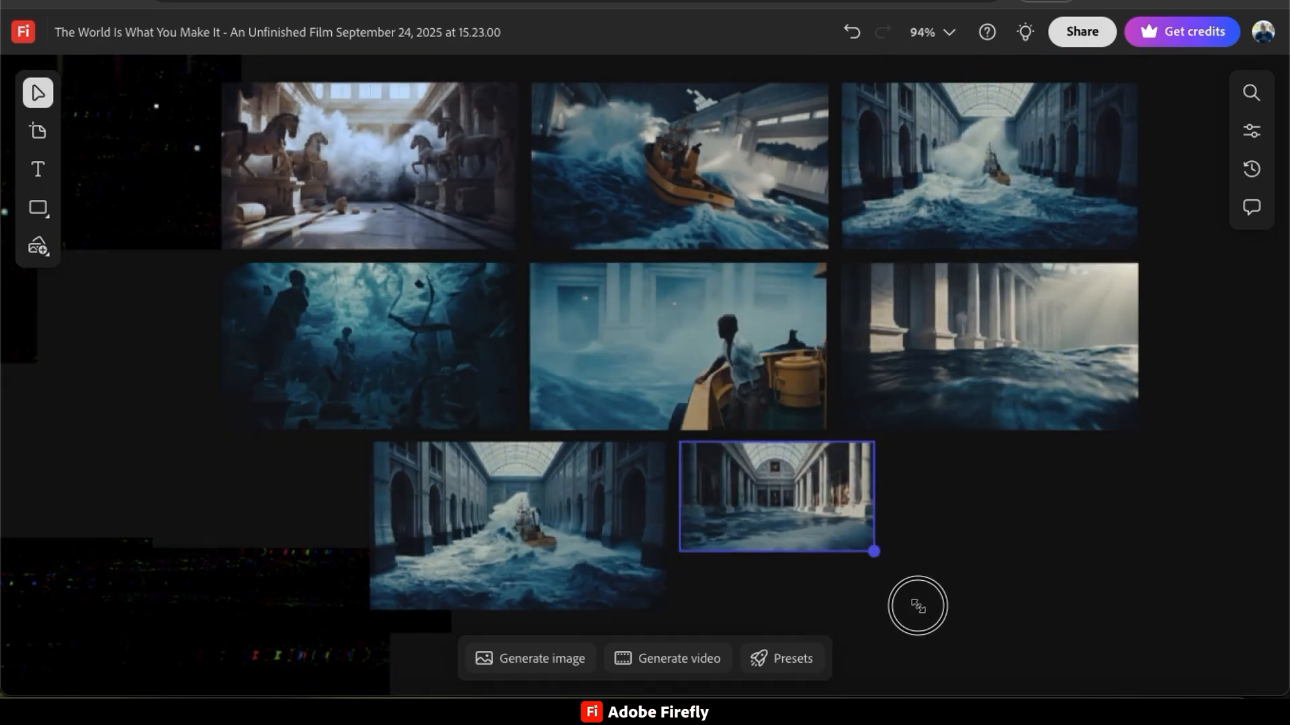
pyautogui.moveTo(948, 635); pyautogui.dragTo(954, 642)
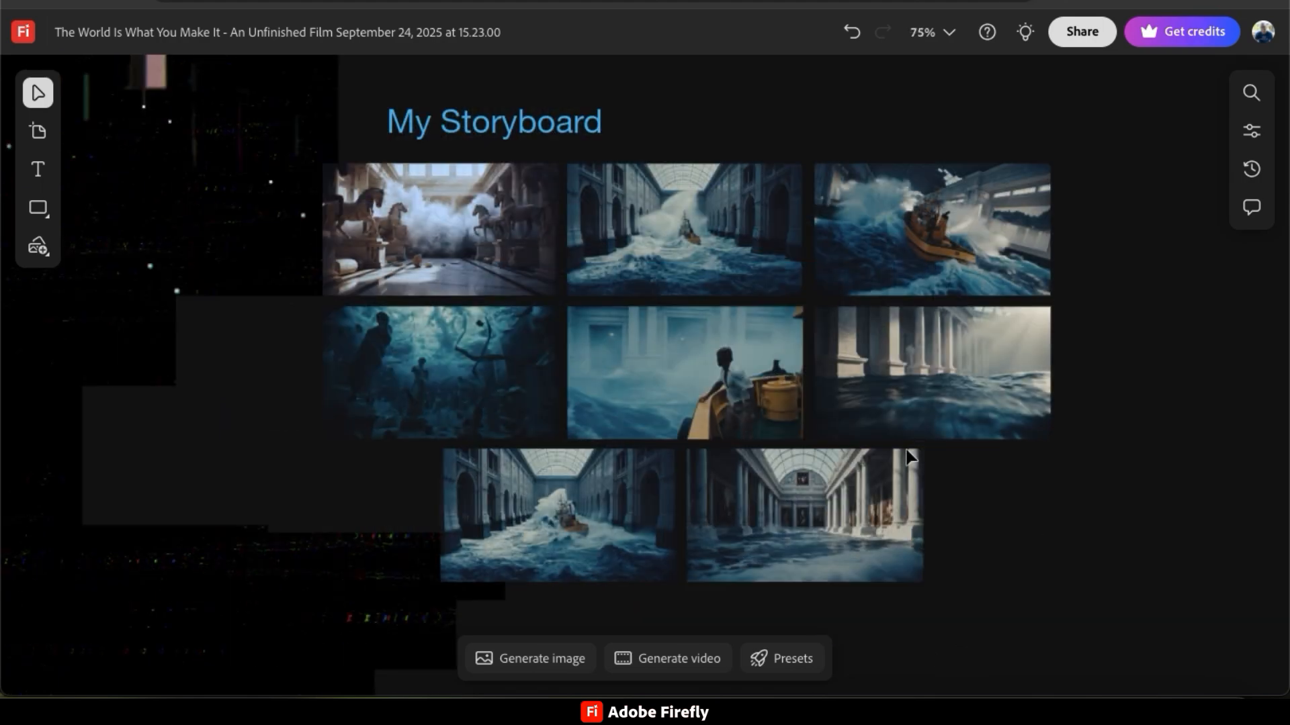
# Scale down the group of storm reference images under the My Mood Board heading
pyautogui.scroll(-5, 910, 457)
pyautogui.scroll(-3, 911, 457)
pyautogui.scroll(-3, 911, 457)
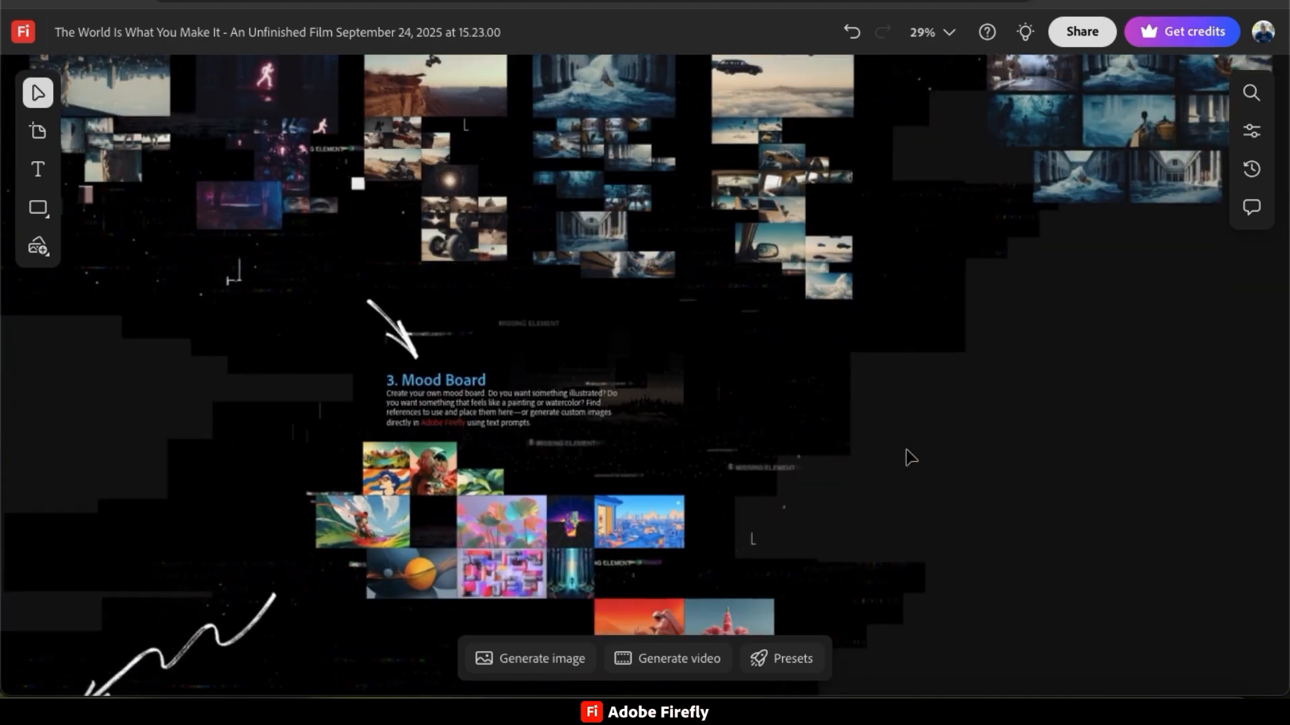
pyautogui.scroll(3, 749, 426)
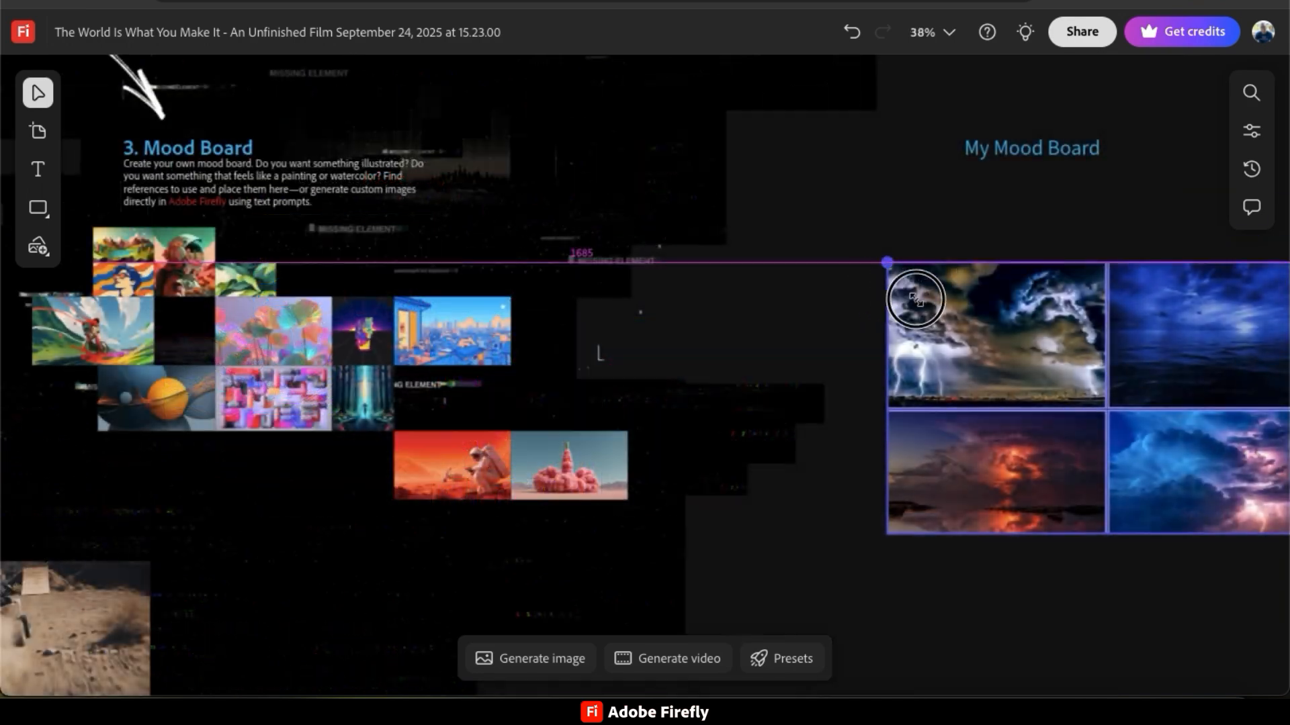
pyautogui.moveTo(918, 300)
pyautogui.mouseDown()
pyautogui.moveTo(929, 308)
pyautogui.moveTo(911, 318)
pyautogui.mouseUp()
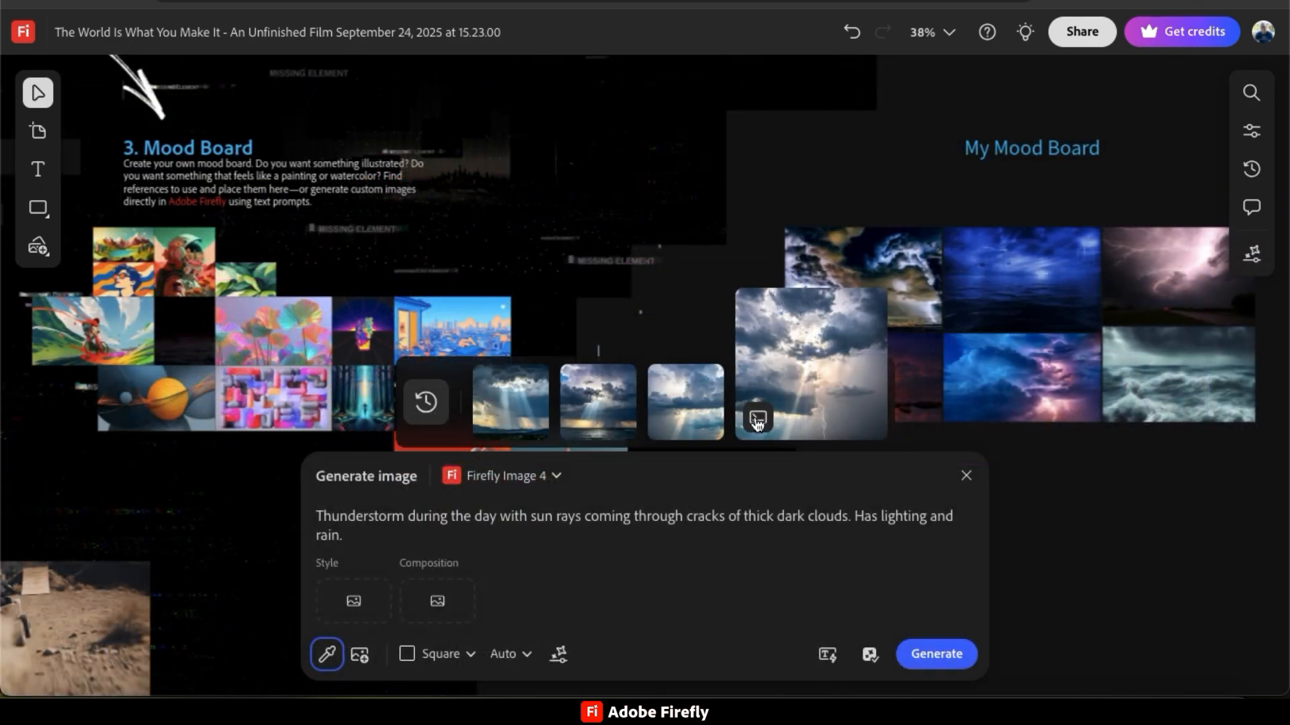
# Place the second generated thunderstorm image on the canvas, centred below the My Mood Board images
pyautogui.moveTo(635, 406)
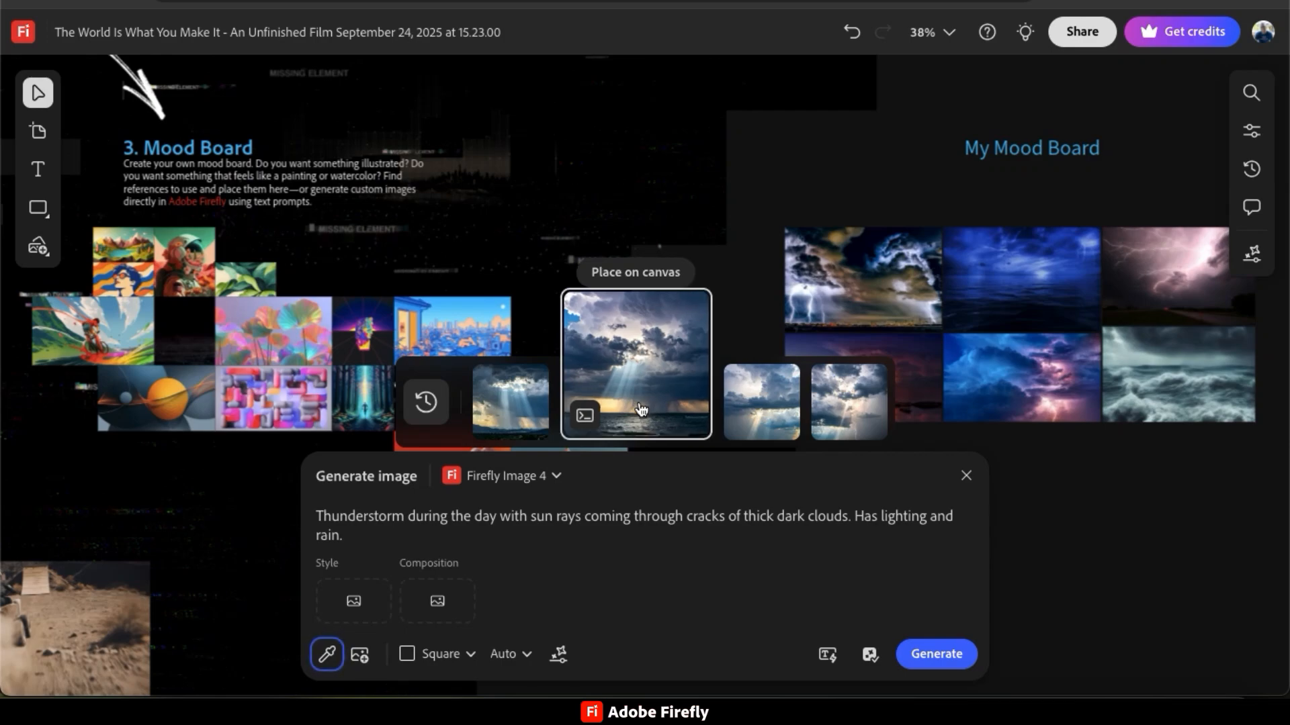
pyautogui.moveTo(643, 405); pyautogui.dragTo(1011, 494)
pyautogui.click(1159, 539)
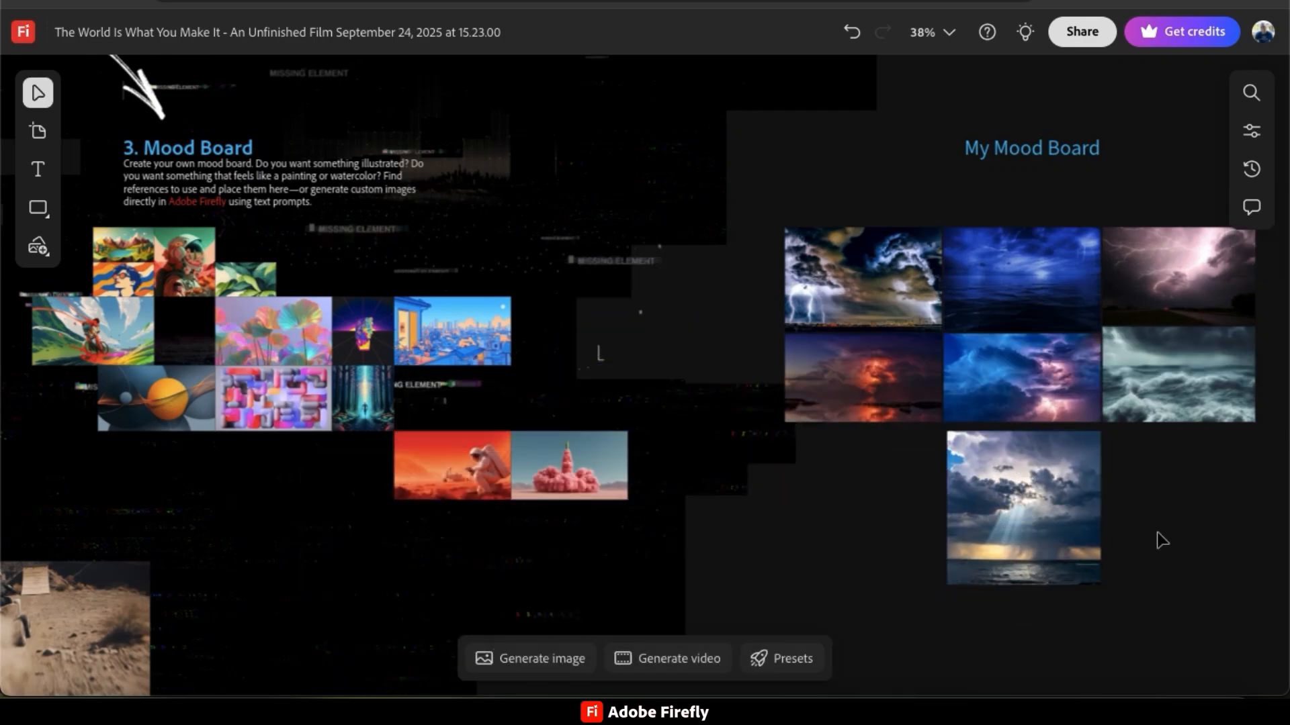
# Review the Remix section, and open a copy of My Storyboard's underwater statue frame in Adobe Express
pyautogui.scroll(-5, 890, 470)
pyautogui.hscroll(-9, 890, 470)
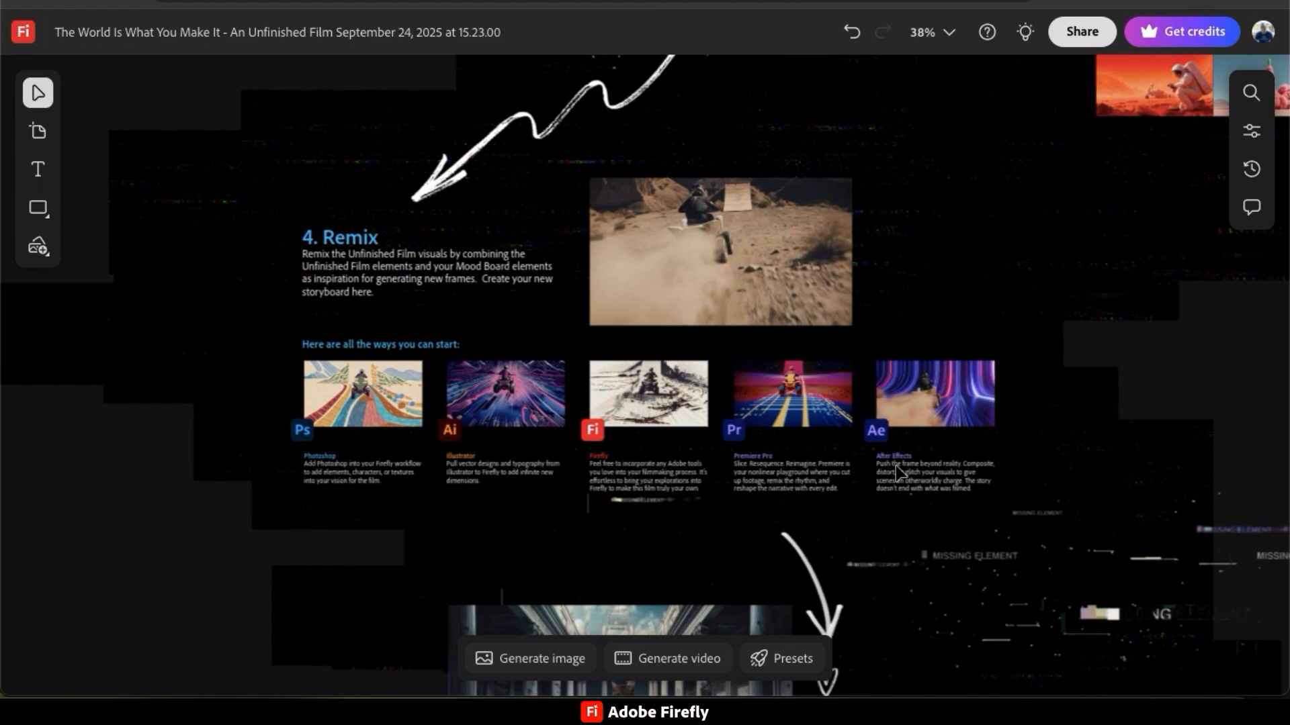
pyautogui.scroll(-5, 1014, 357)
pyautogui.scroll(5, 1013, 357)
pyautogui.hscroll(6, 1013, 357)
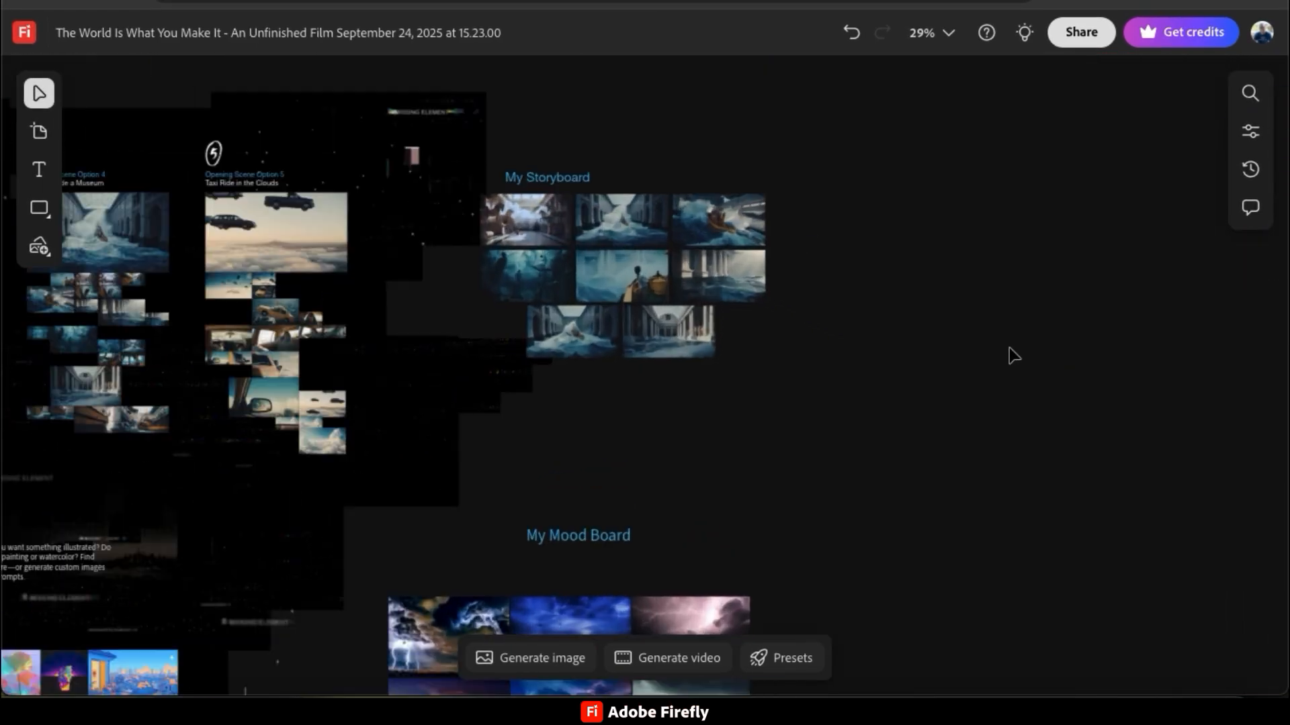
pyautogui.scroll(3, 1013, 356)
pyautogui.scroll(5, 685, 368)
pyautogui.click(418, 369)
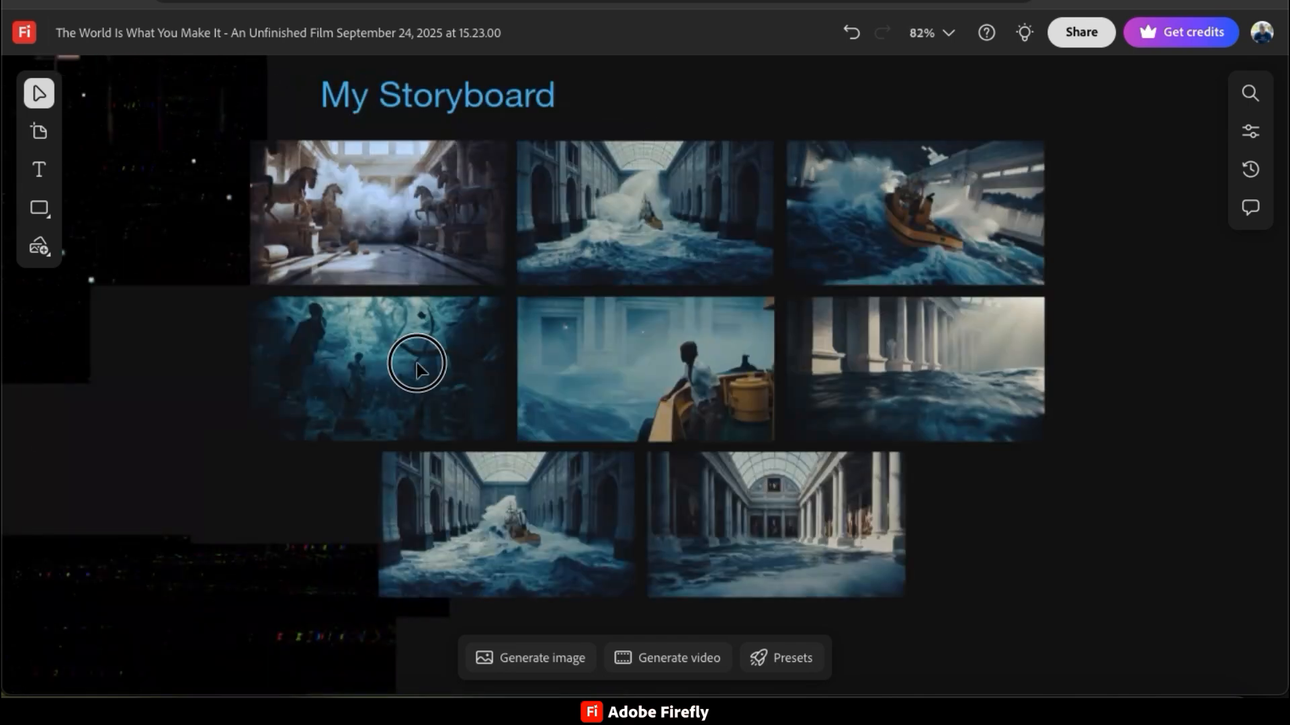
pyautogui.click(539, 228)
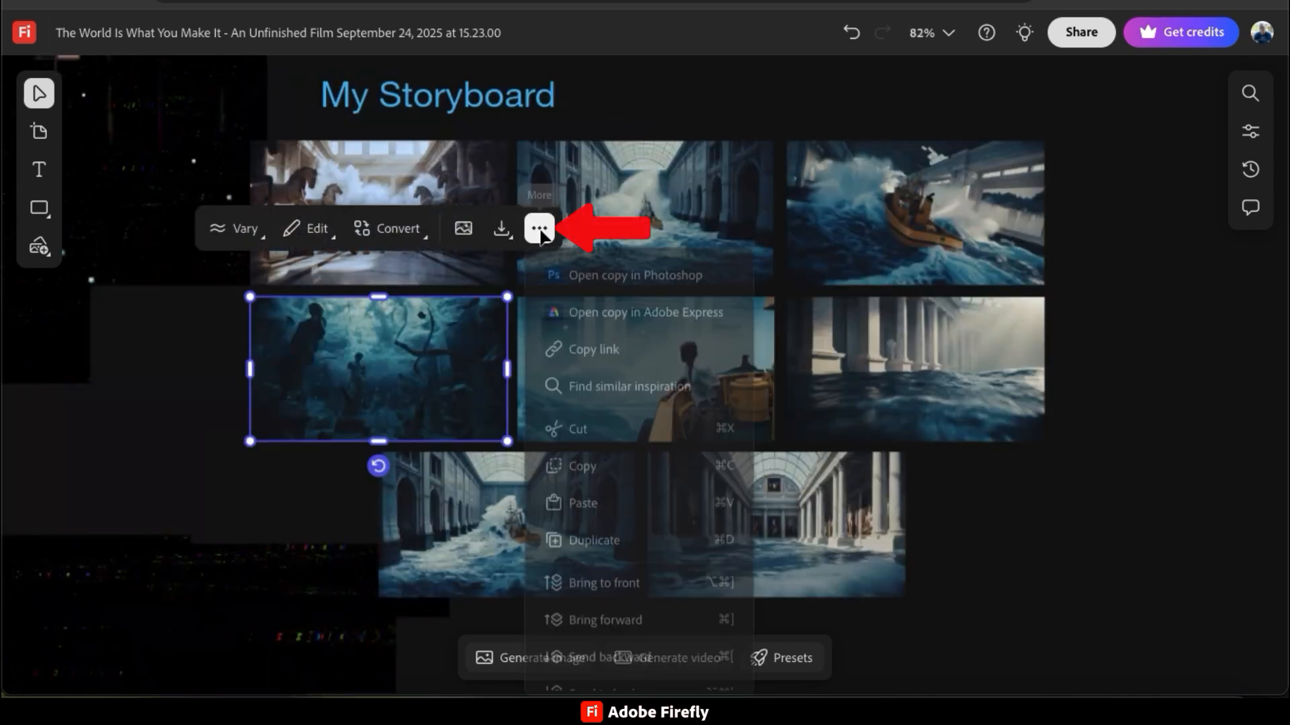
pyautogui.click(644, 324)
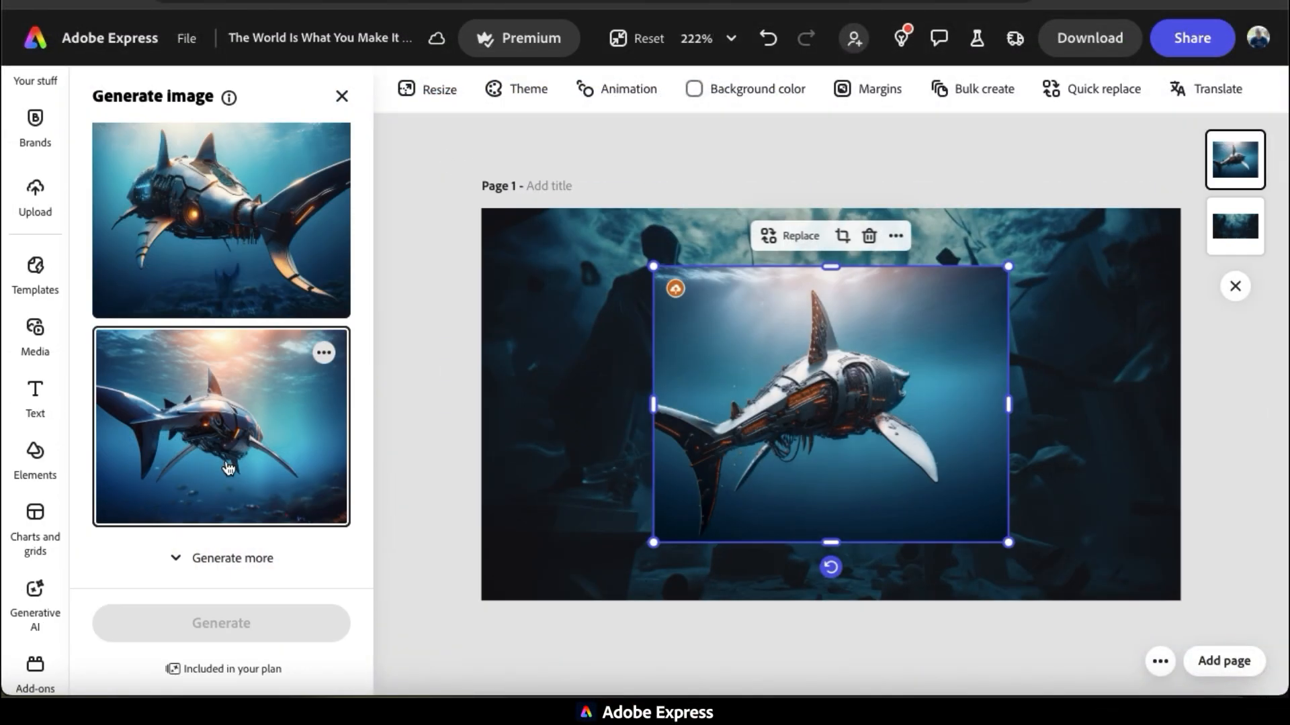
# Choose the generated robotic shark with the tall raised tail and remove its background
pyautogui.scroll(3, 228, 463)
pyautogui.scroll(5, 229, 406)
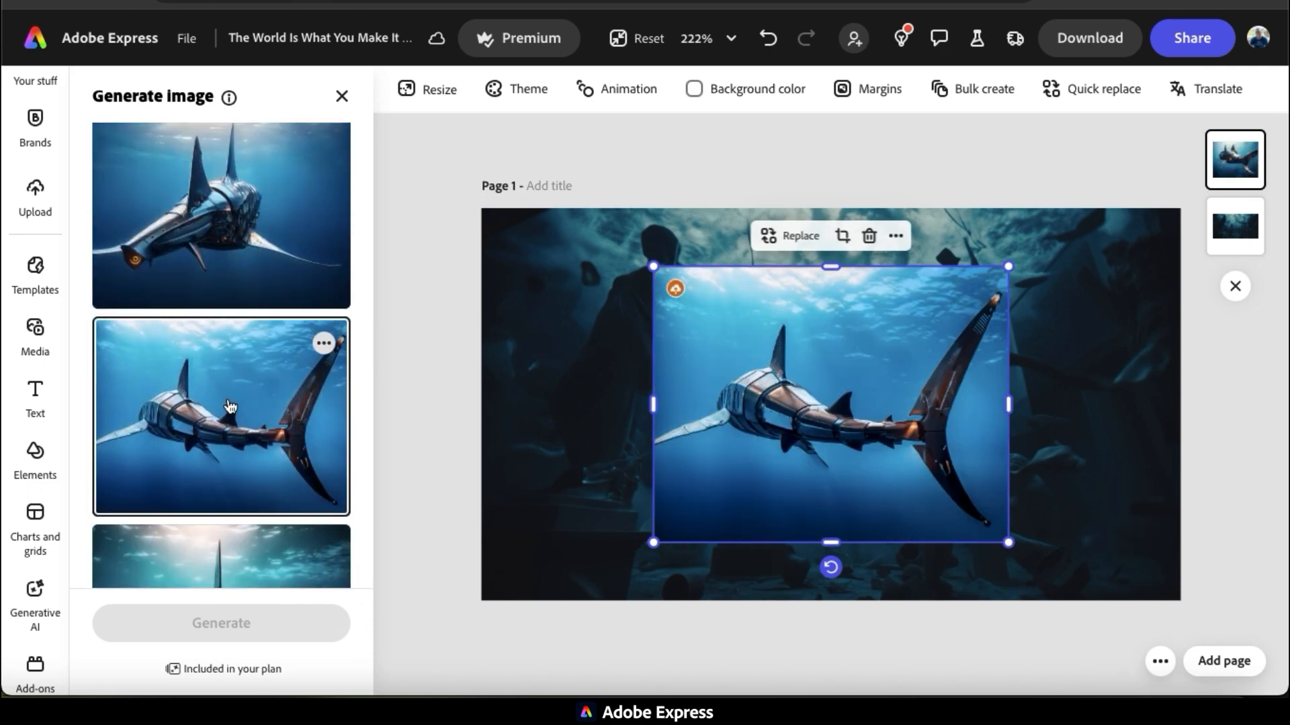
pyautogui.click(229, 406)
pyautogui.click(129, 221)
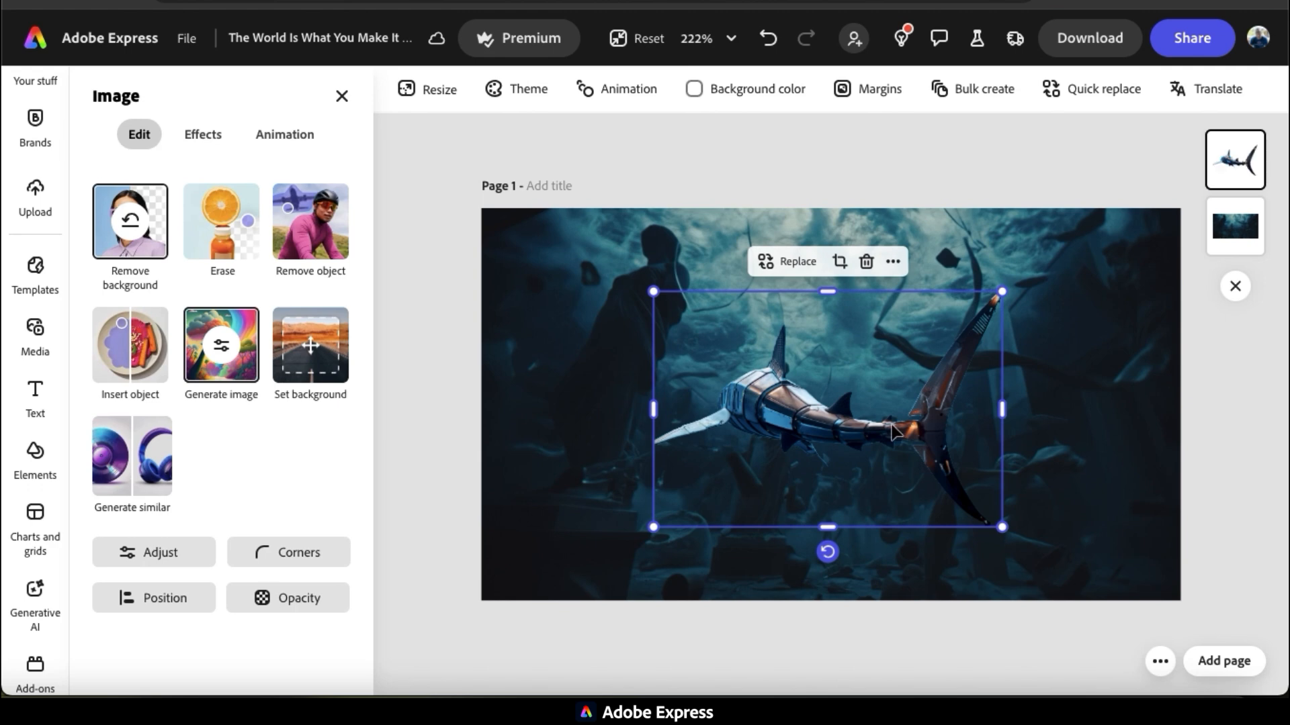
# Enlarge the shark in the lower-right part of the page and apply the Shadow Photoshop filter to it
pyautogui.moveTo(941, 445); pyautogui.dragTo(1042, 497)
pyautogui.click(203, 134)
pyautogui.click(221, 347)
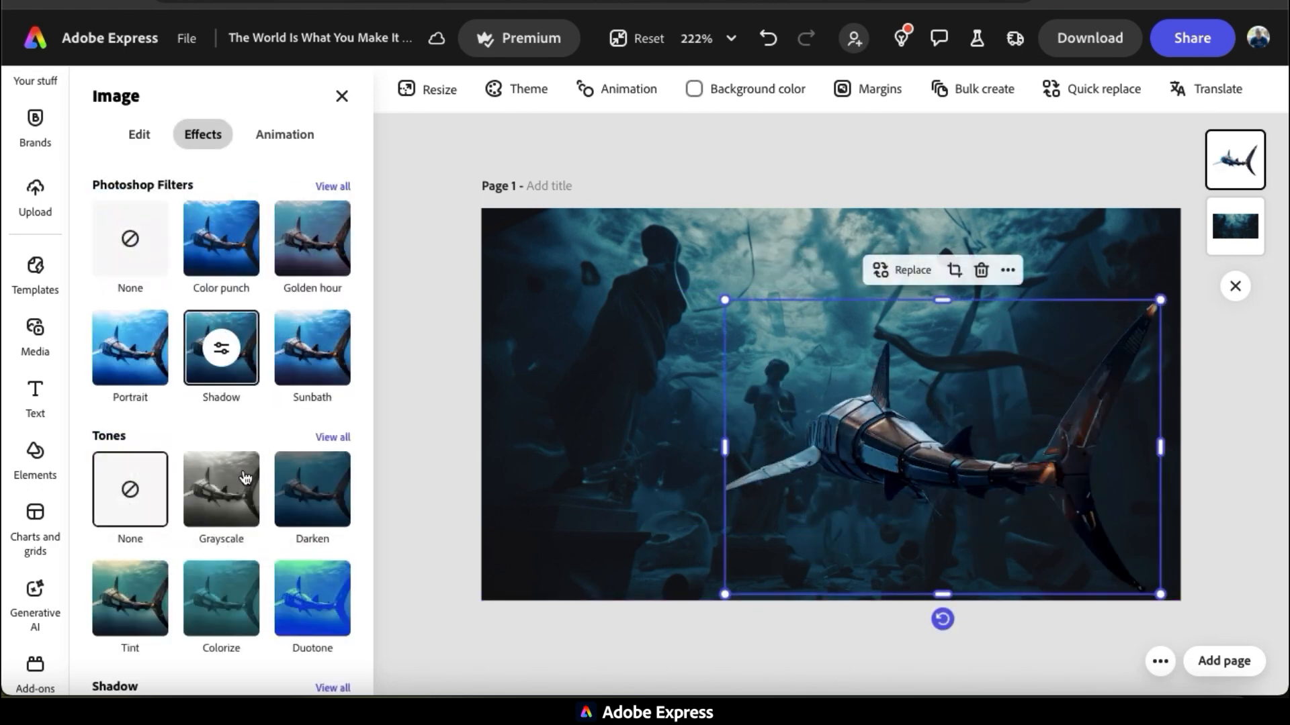
# Try the Darken and Colorize tones on the shark, and apply the Tint tone
pyautogui.click(310, 482)
pyautogui.click(225, 570)
pyautogui.click(323, 491)
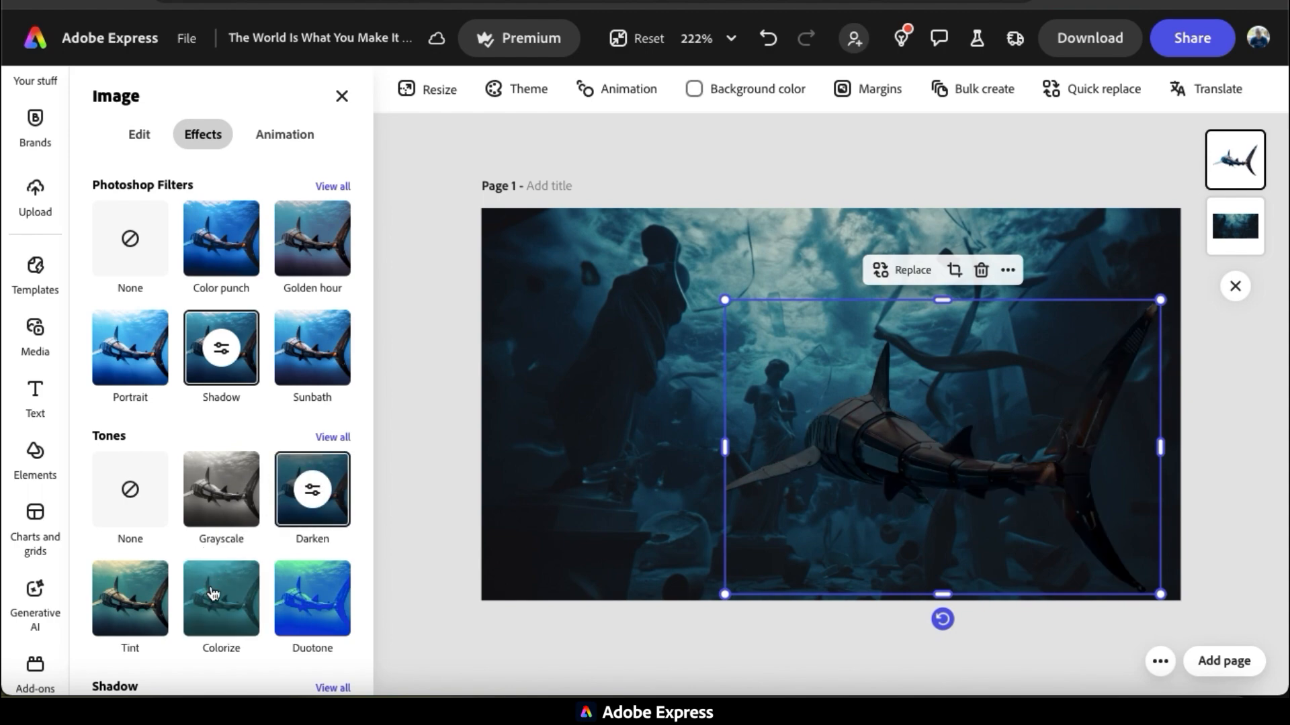
pyautogui.click(130, 596)
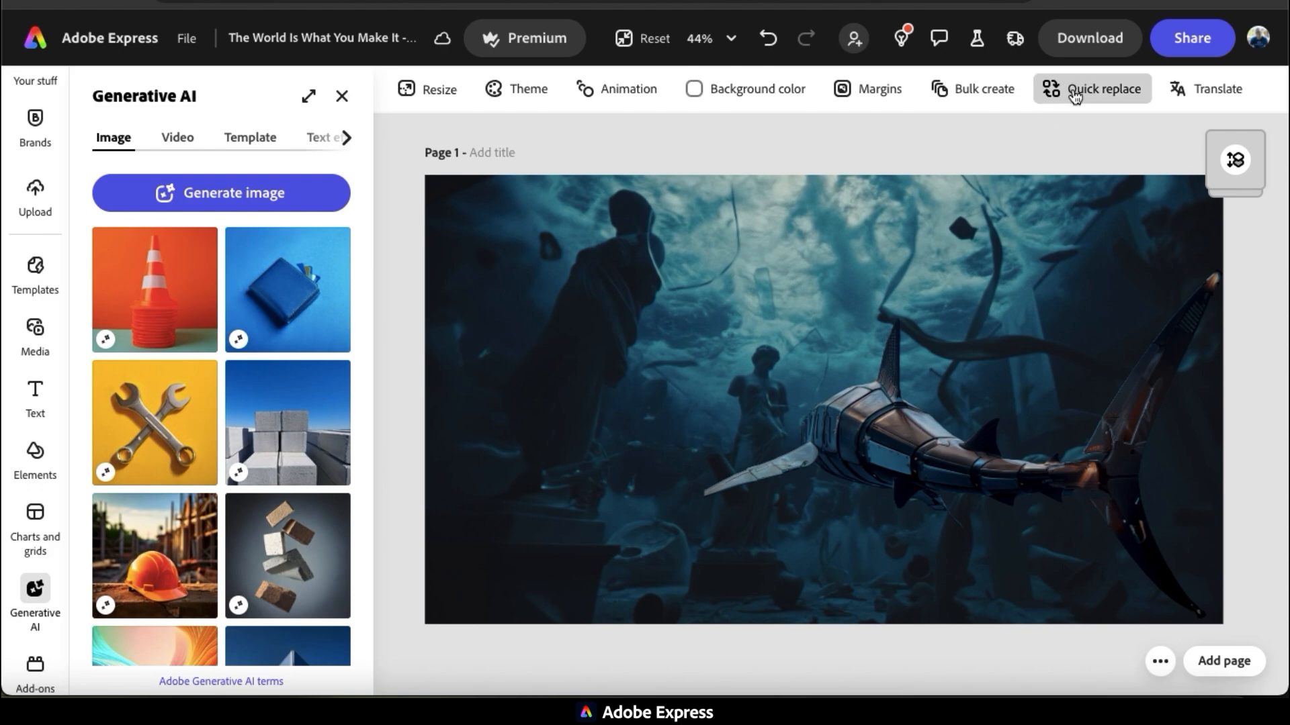
# Download the shark composition as a PNG at size 1 (1,920 x 1,080 px)
pyautogui.click(1097, 40)
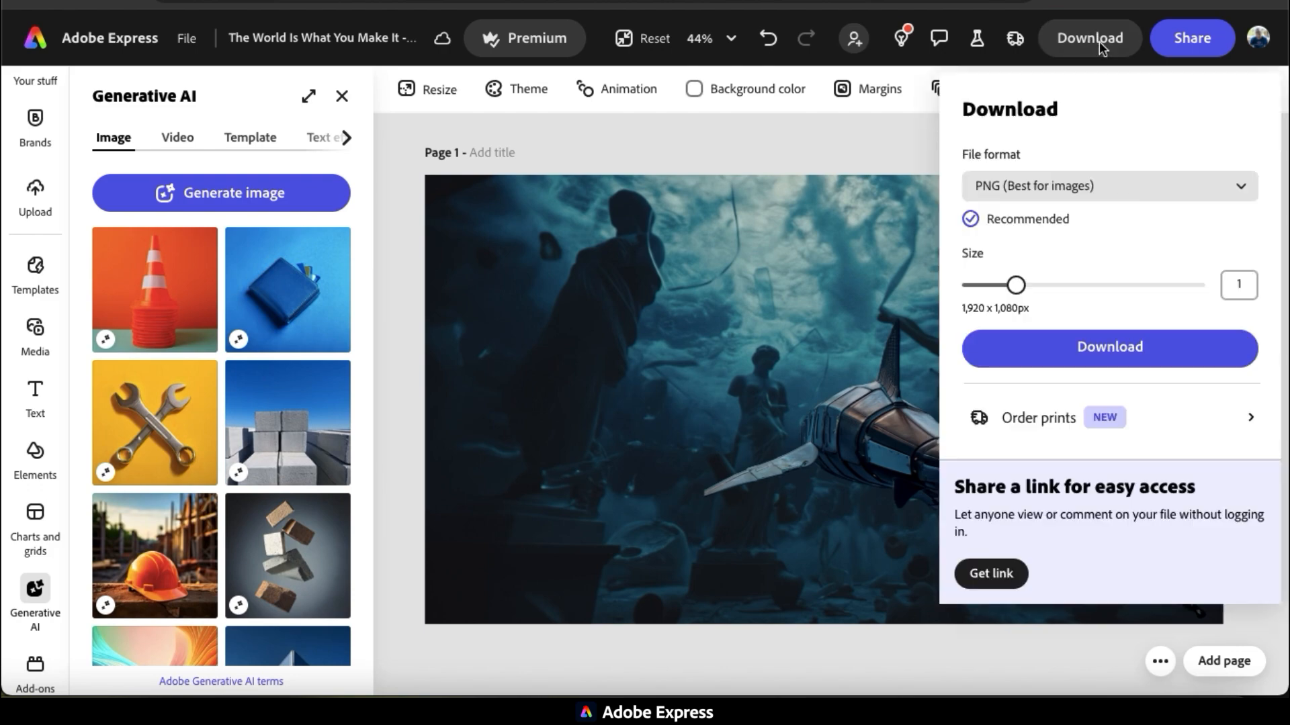
pyautogui.click(1073, 346)
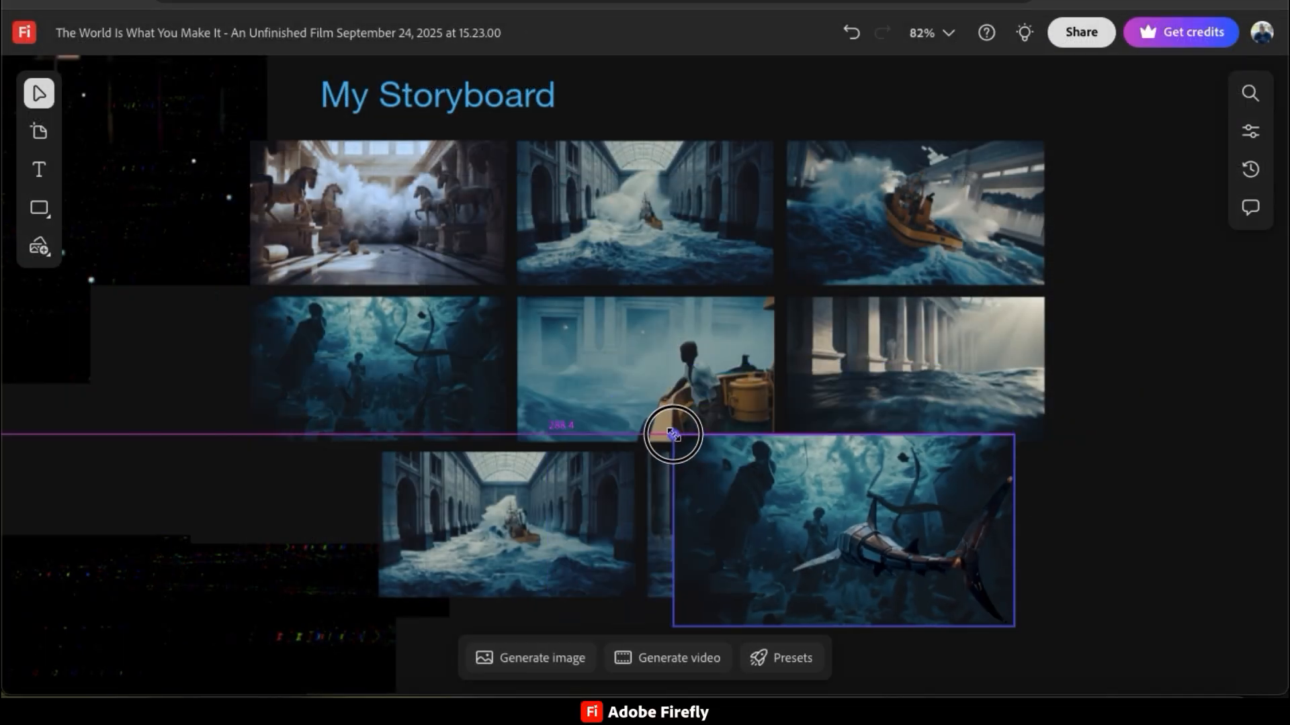
# Replace the original underwater frame in My Storyboard on the Firefly board with the shark composition, scaled to fit the slot
pyautogui.moveTo(672, 435); pyautogui.dragTo(693, 447)
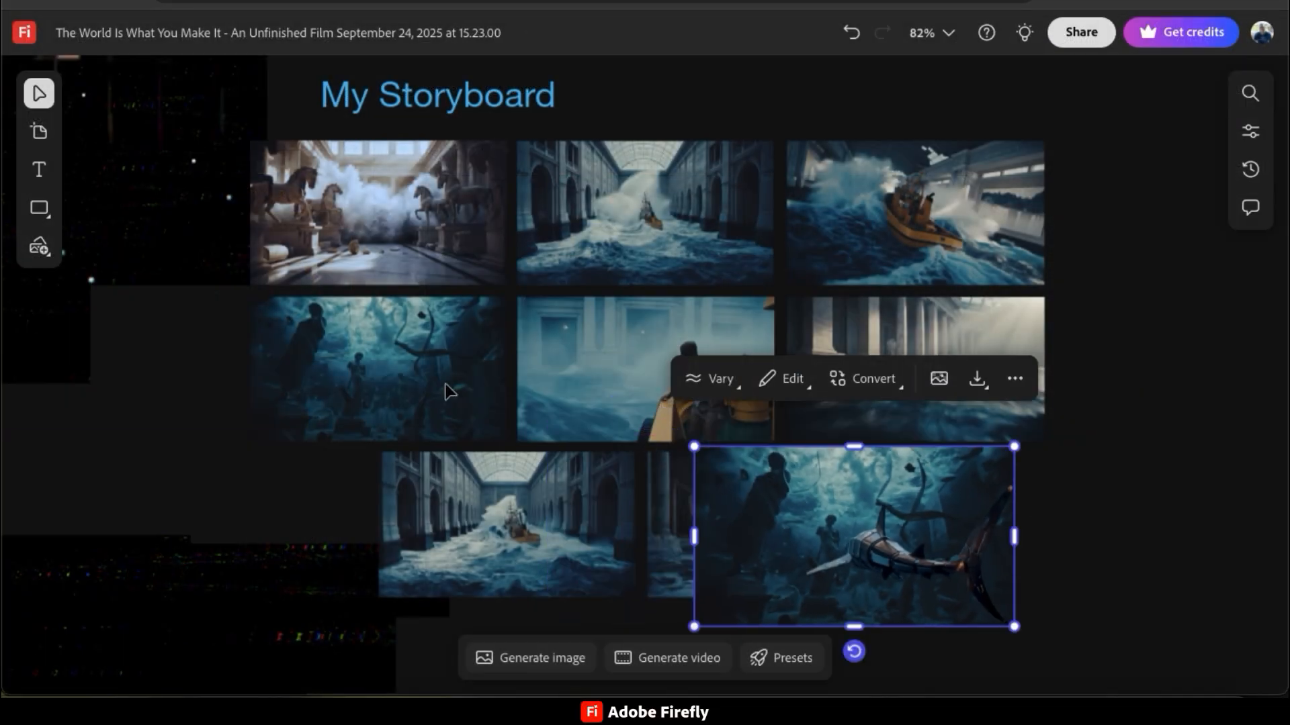
pyautogui.click(447, 390)
pyautogui.press('Delete')
pyautogui.moveTo(774, 495); pyautogui.dragTo(332, 356)
pyautogui.moveTo(567, 475); pyautogui.dragTo(502, 440)
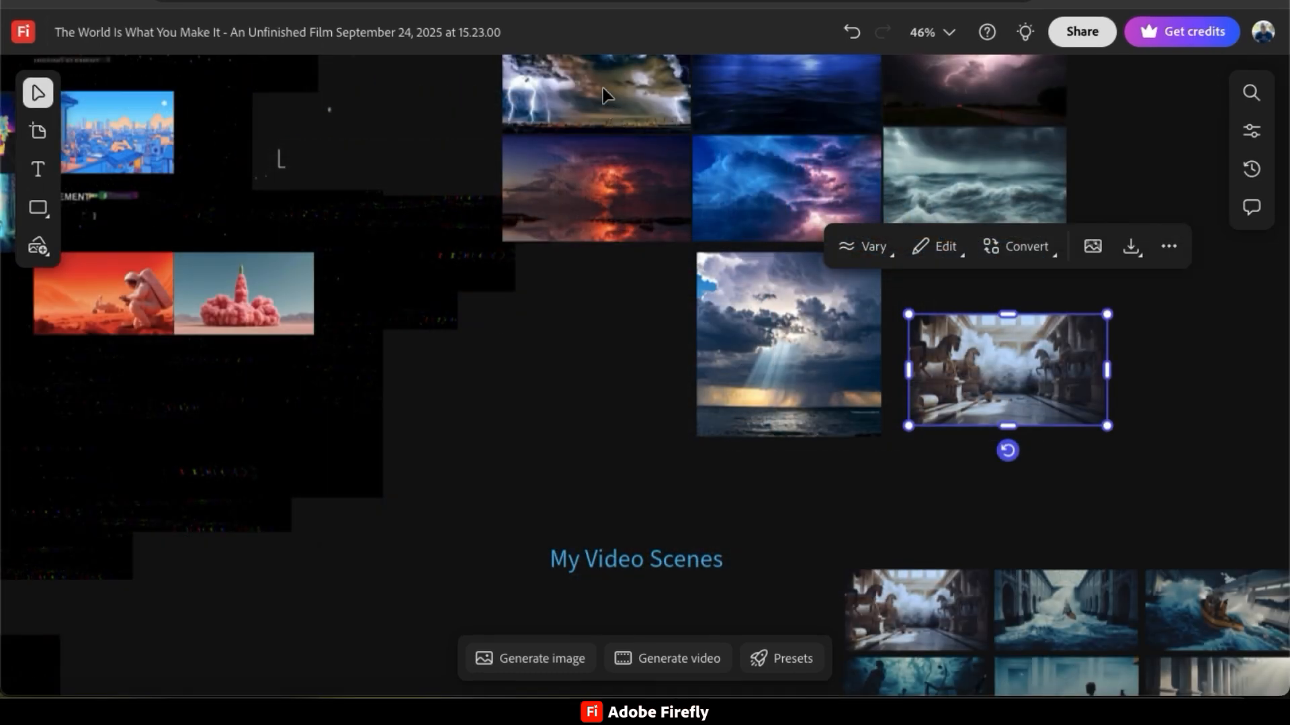
# Remix the lightning storm image from the mood board with the horse statue museum frame
pyautogui.click(604, 94)
pyautogui.scroll(2, 603, 87)
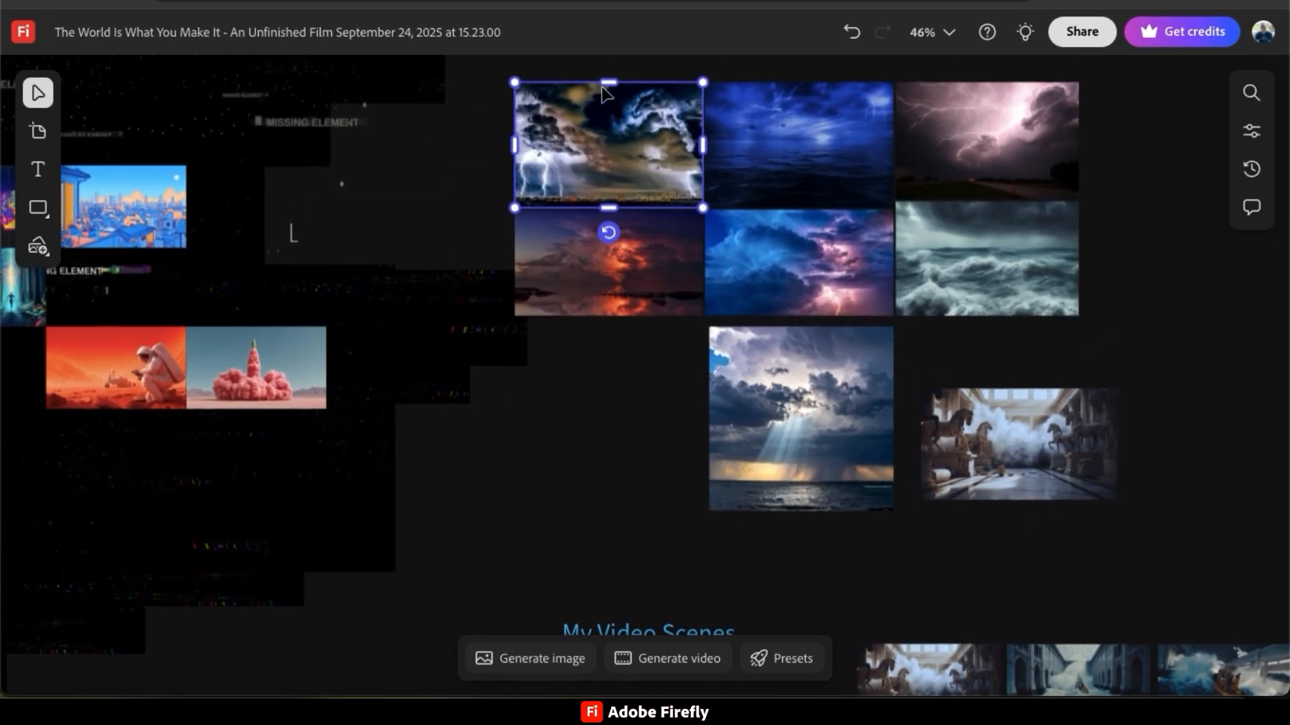
pyautogui.keyDown('shift'); pyautogui.click(996, 456); pyautogui.keyUp('shift')
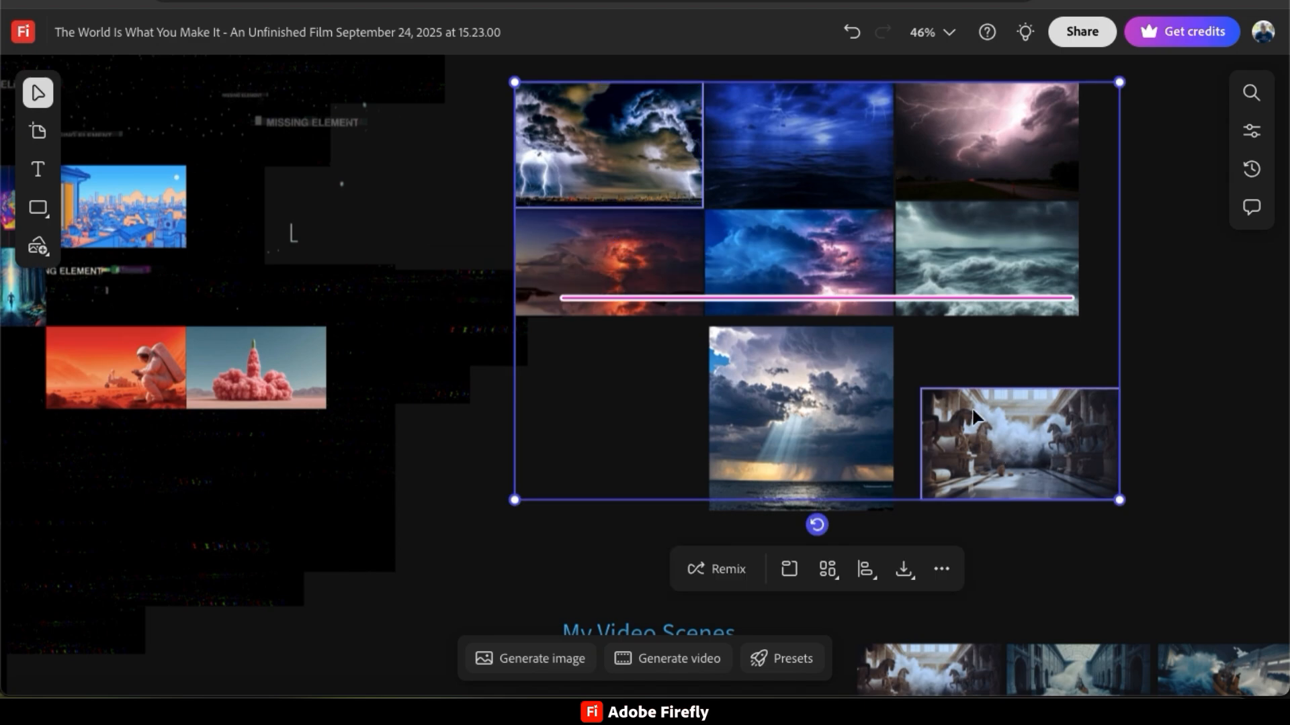
pyautogui.click(717, 571)
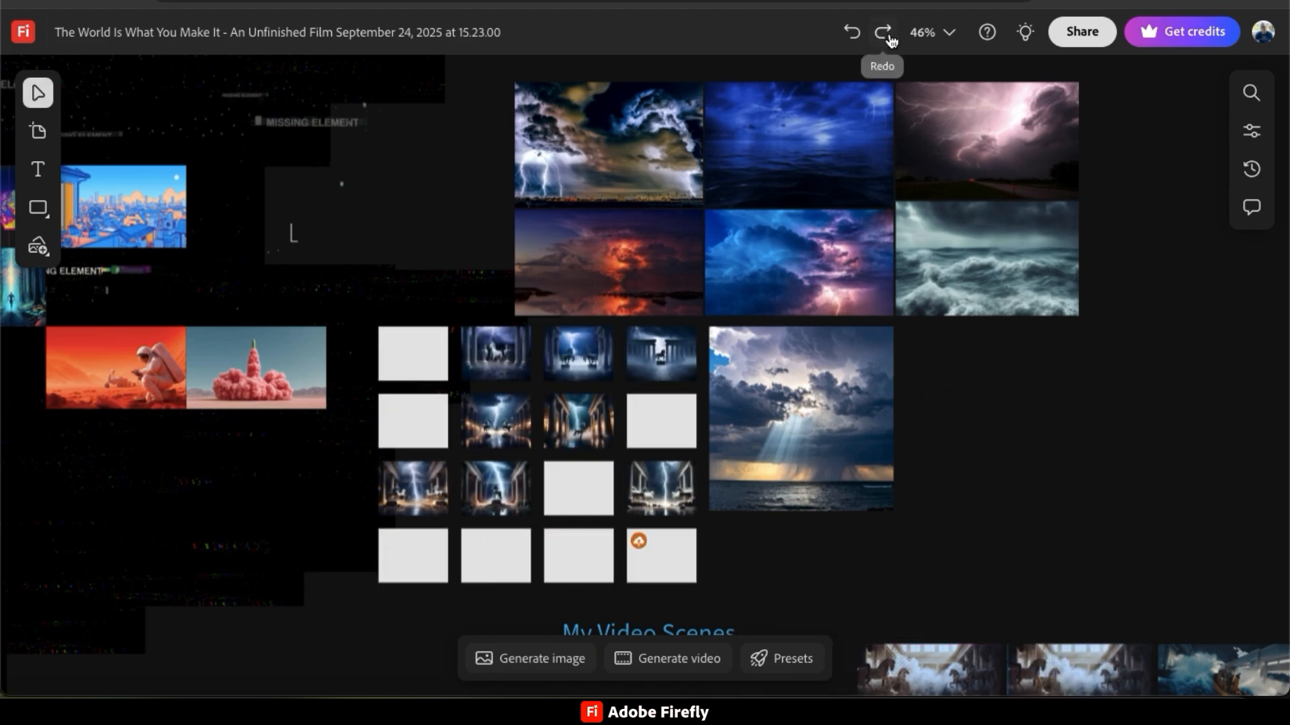
pyautogui.click(884, 33)
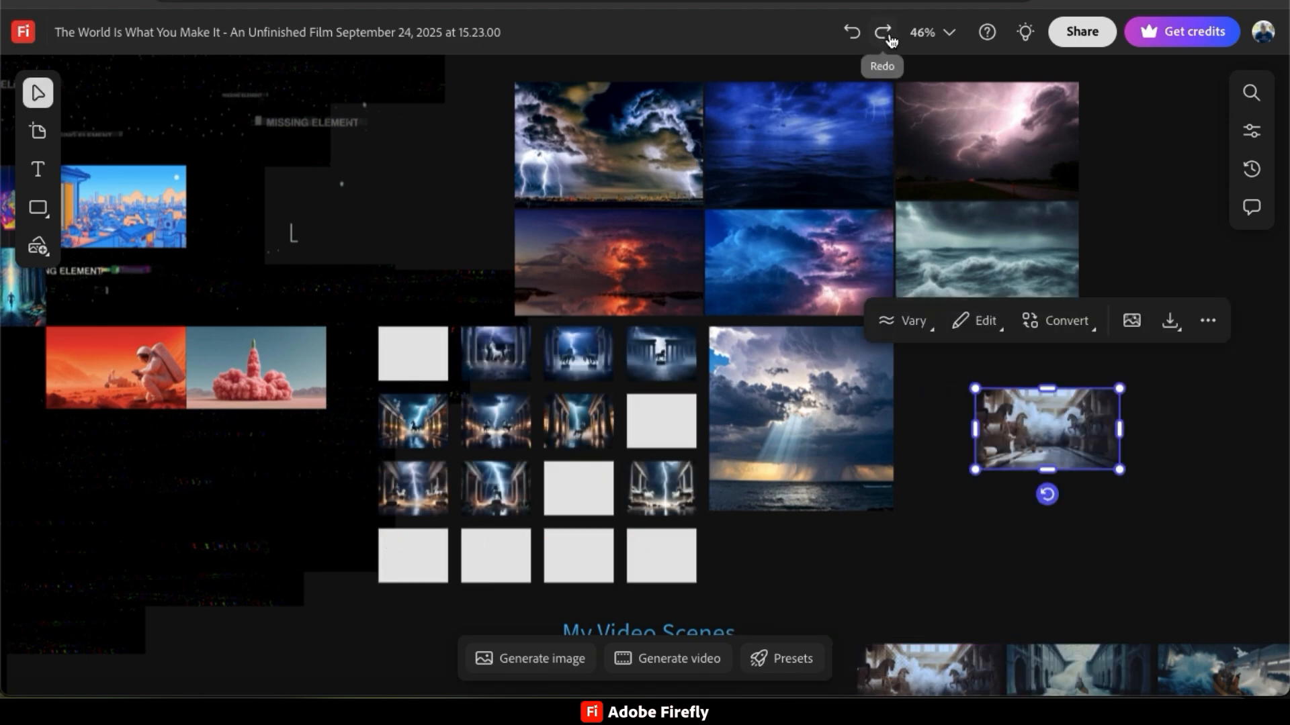
# Examine the remixed lightning and horse statue variations up close and in context with the mood board
pyautogui.click(974, 524)
pyautogui.scroll(5, 644, 435)
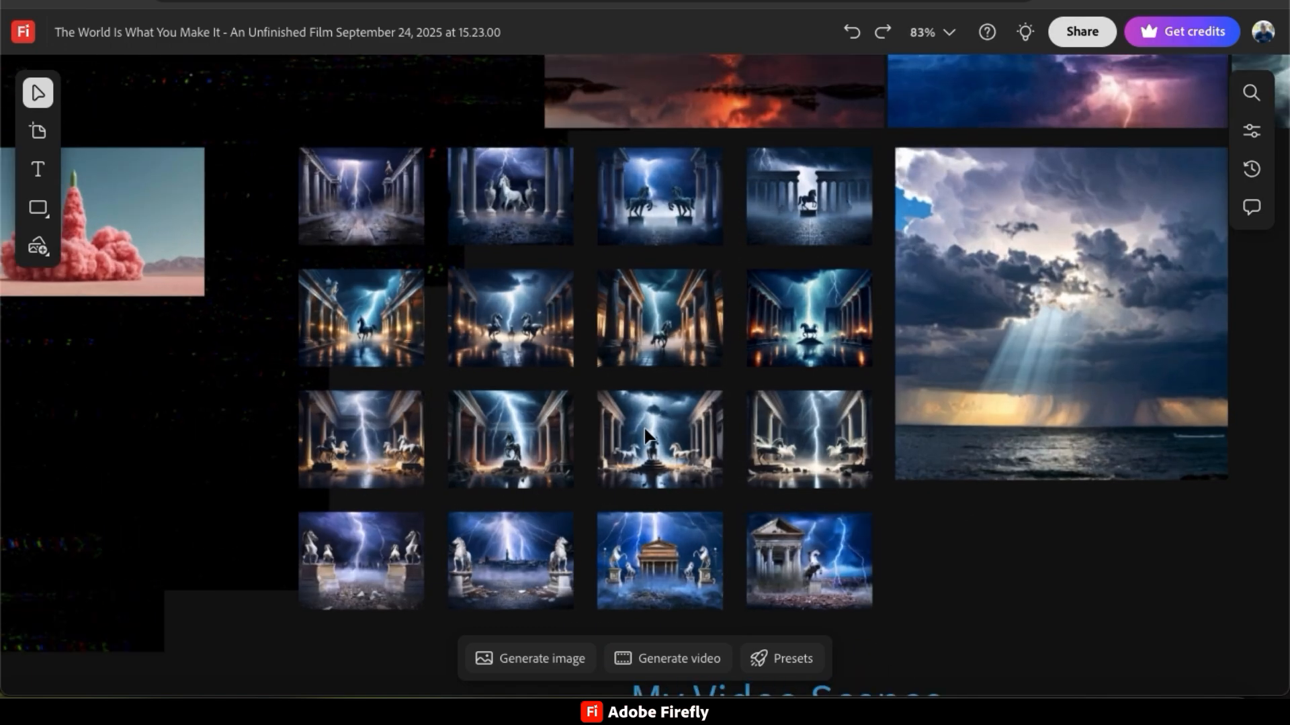
pyautogui.hscroll(-1, 644, 436)
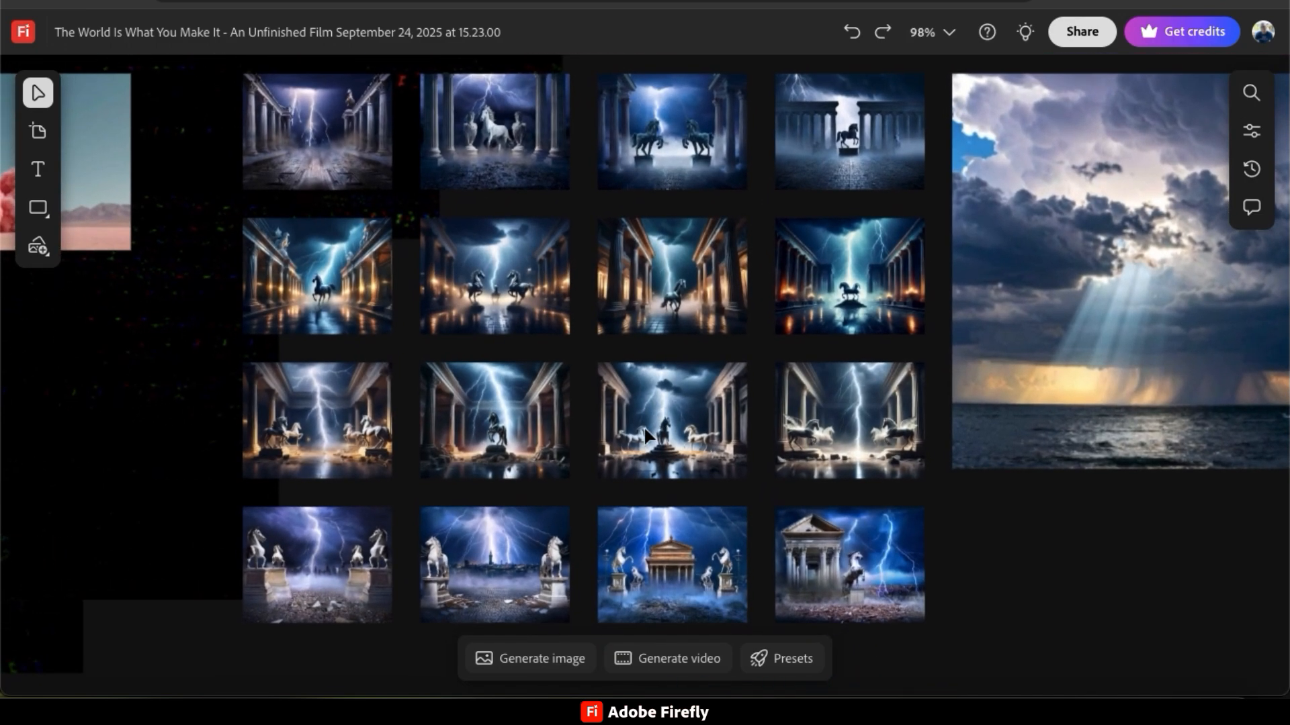
pyautogui.scroll(-1, 488, 410)
pyautogui.scroll(-4, 490, 413)
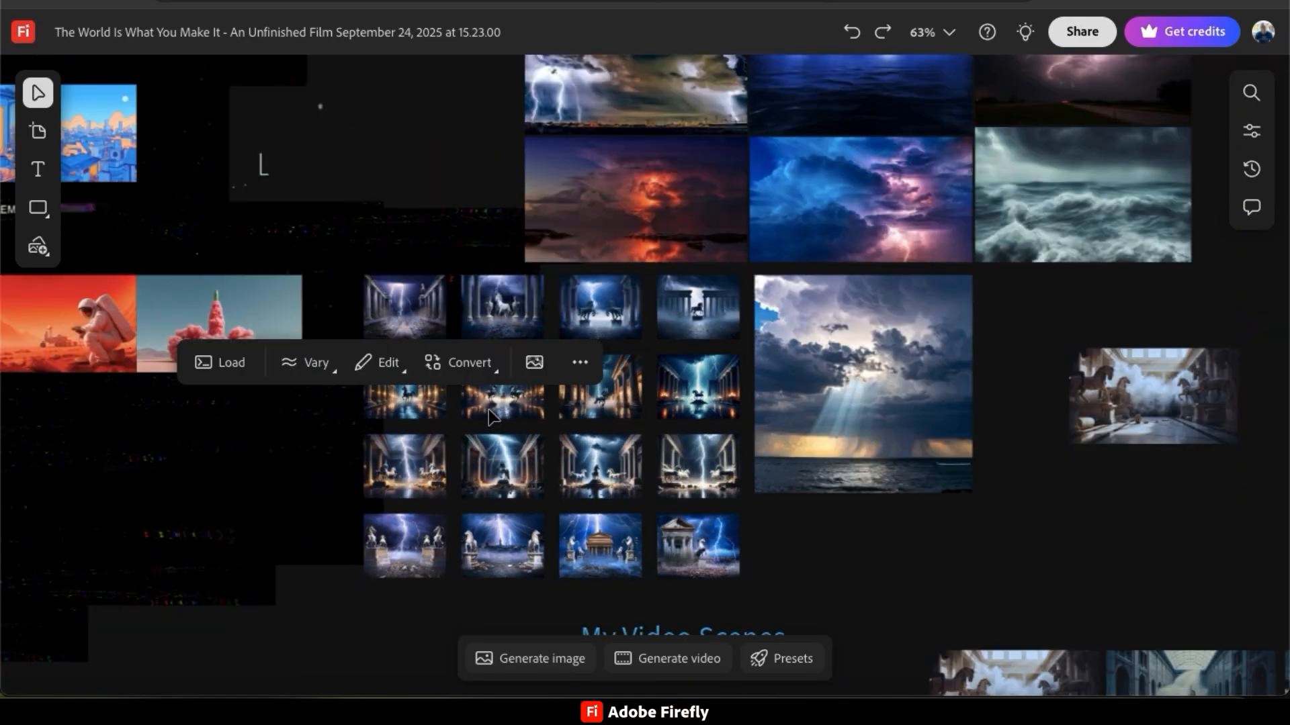
pyautogui.scroll(-4, 490, 414)
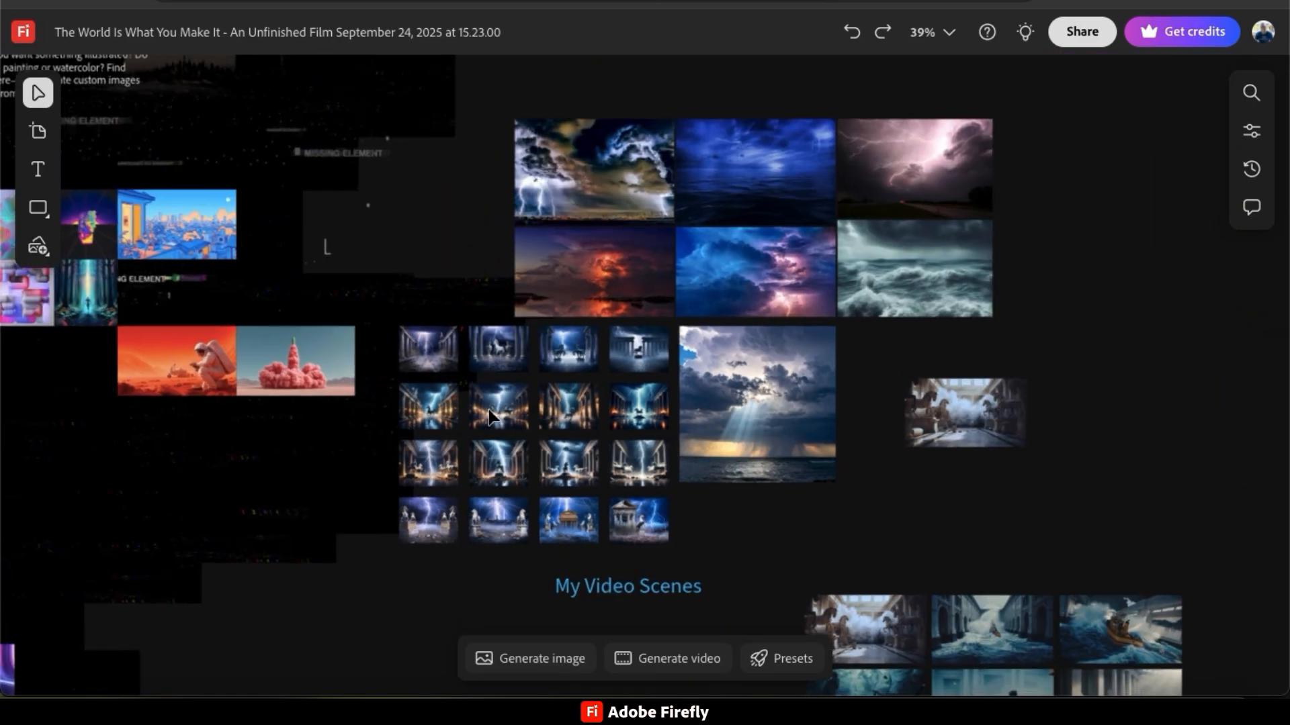
pyautogui.scroll(-2, 488, 413)
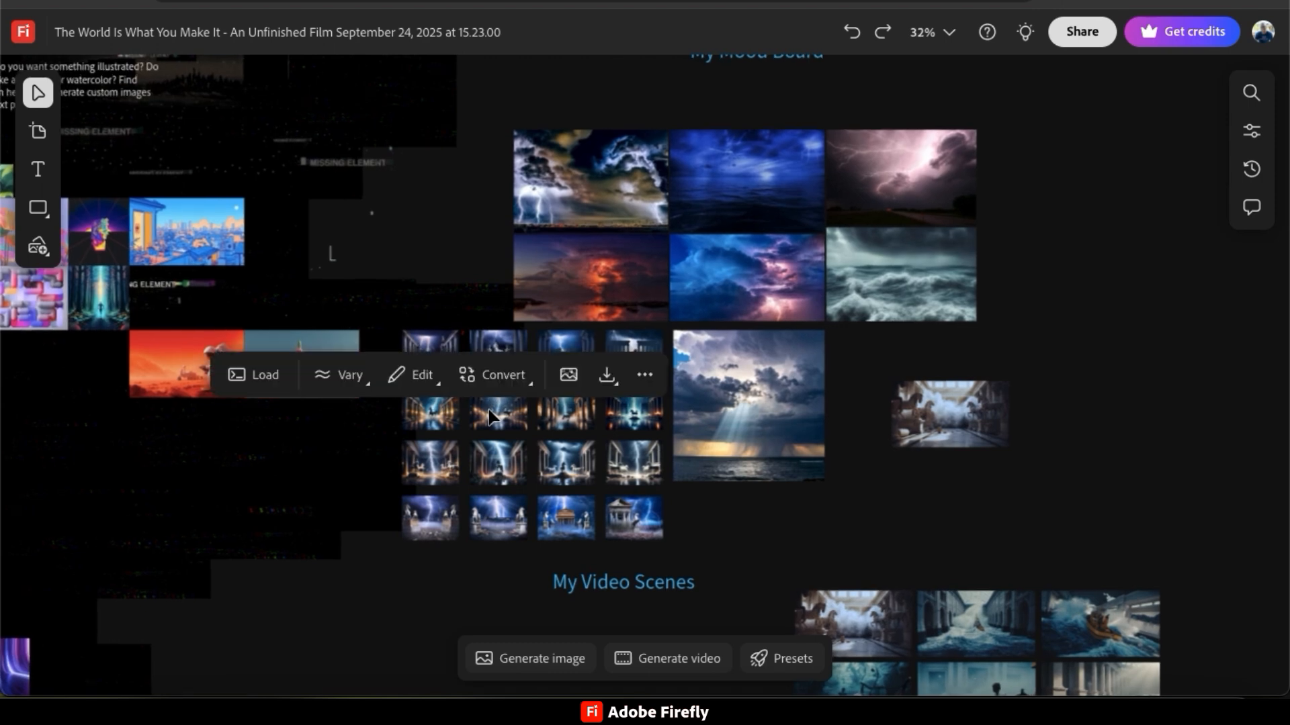
# Generate a Firefly Video with the horse statue museum frame as first frame and the prompt "Have water rushing into museum and filling up the room."
pyautogui.scroll(-5, 655, 393)
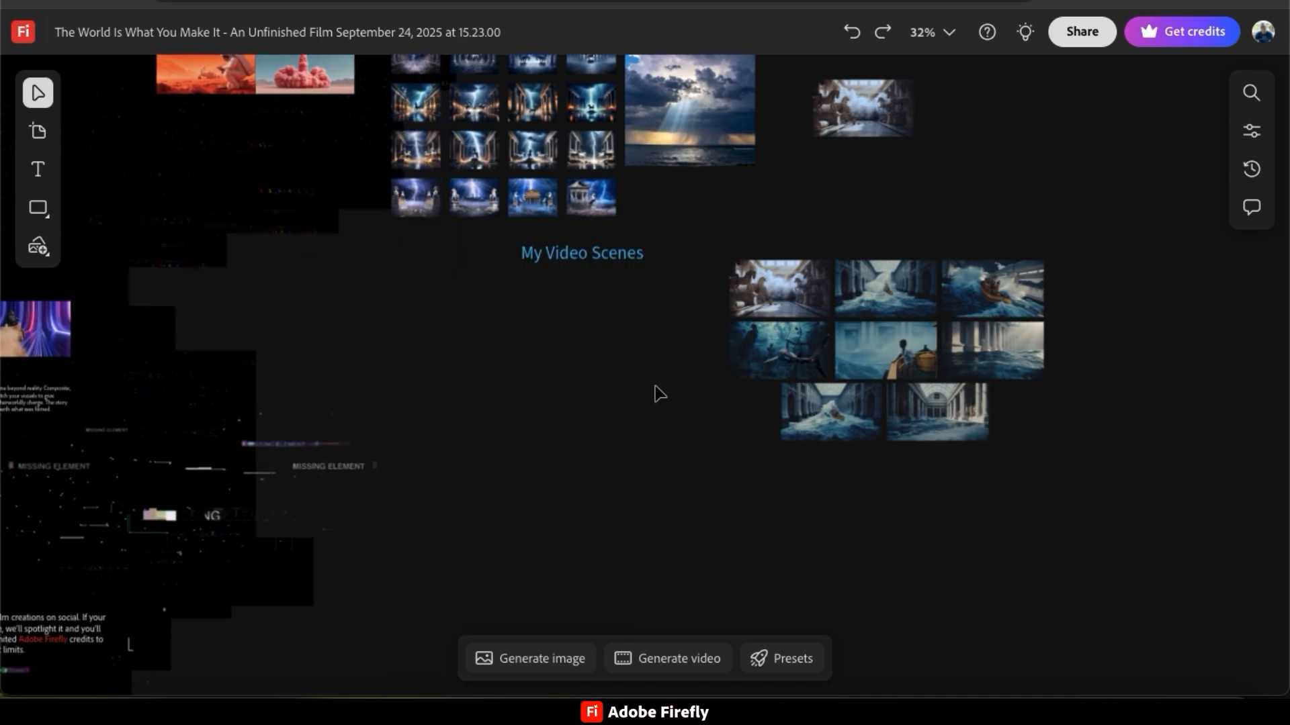
pyautogui.scroll(4, 665, 390)
pyautogui.hscroll(3, 675, 389)
pyautogui.scroll(-2, 675, 389)
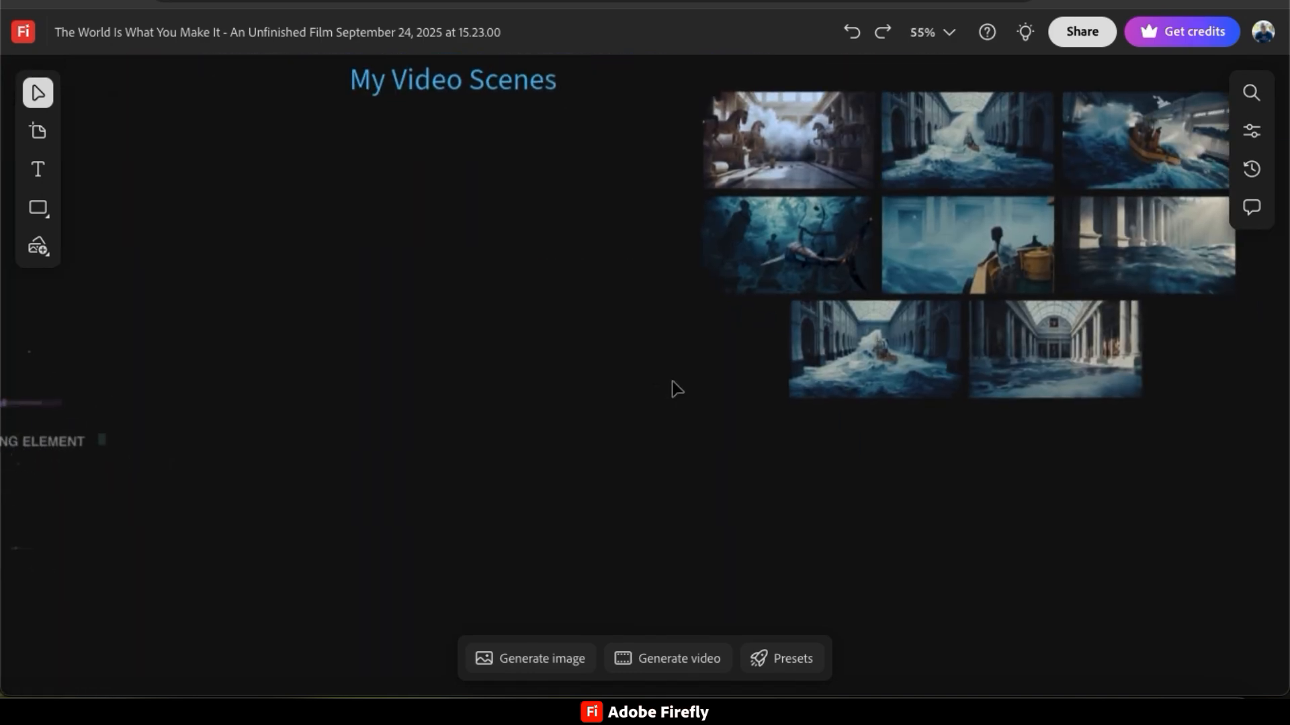
pyautogui.hscroll(2, 675, 390)
pyautogui.scroll(1, 675, 390)
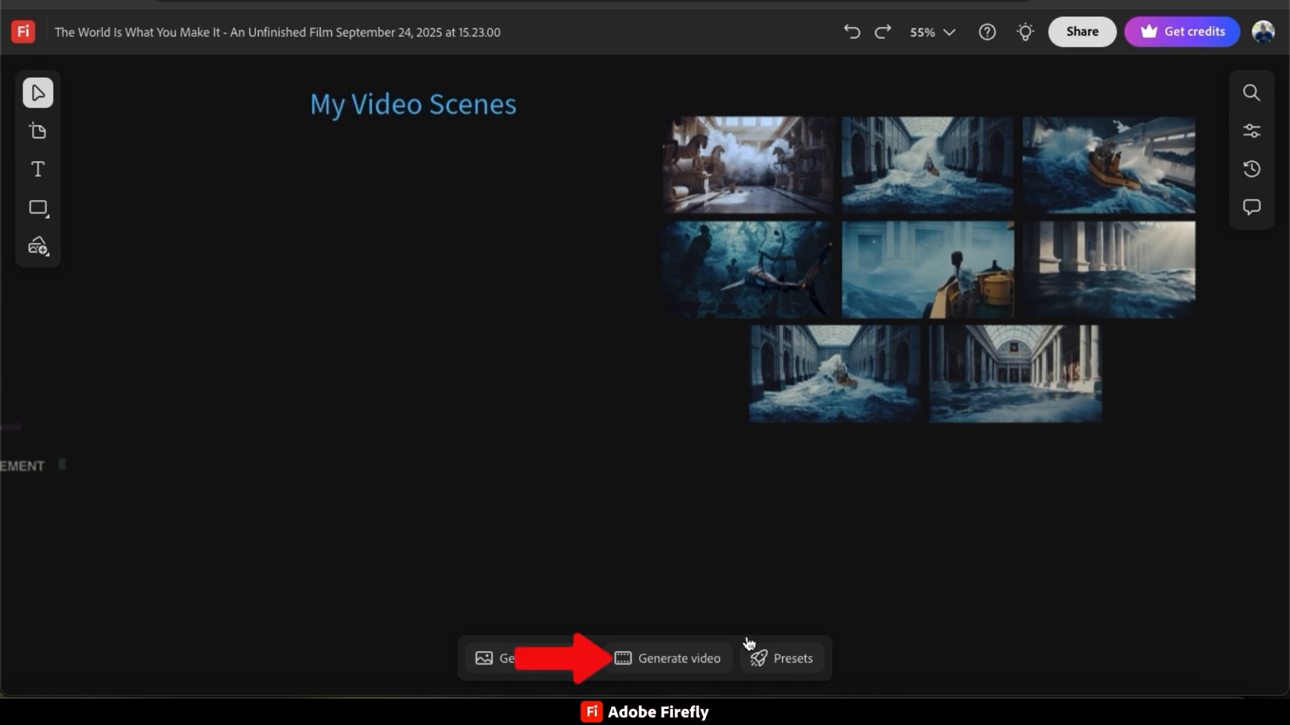
pyautogui.click(670, 659)
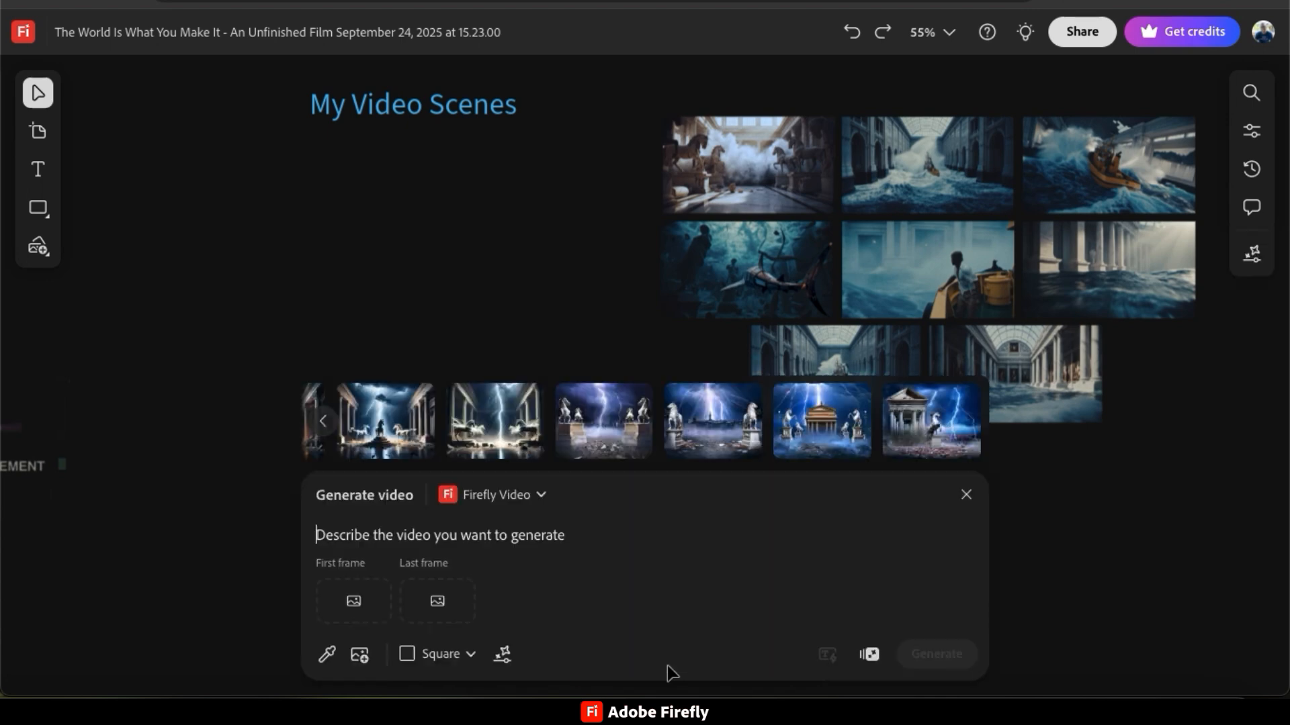
pyautogui.click(354, 600)
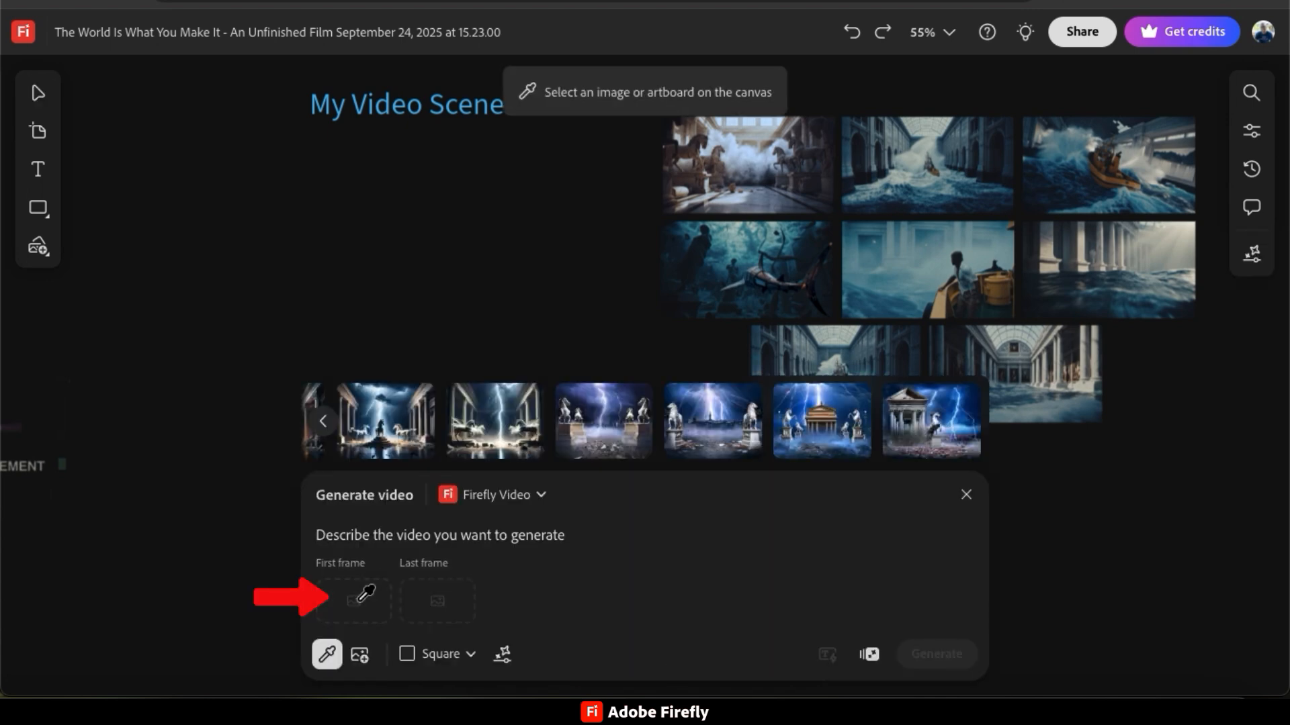
pyautogui.click(741, 160)
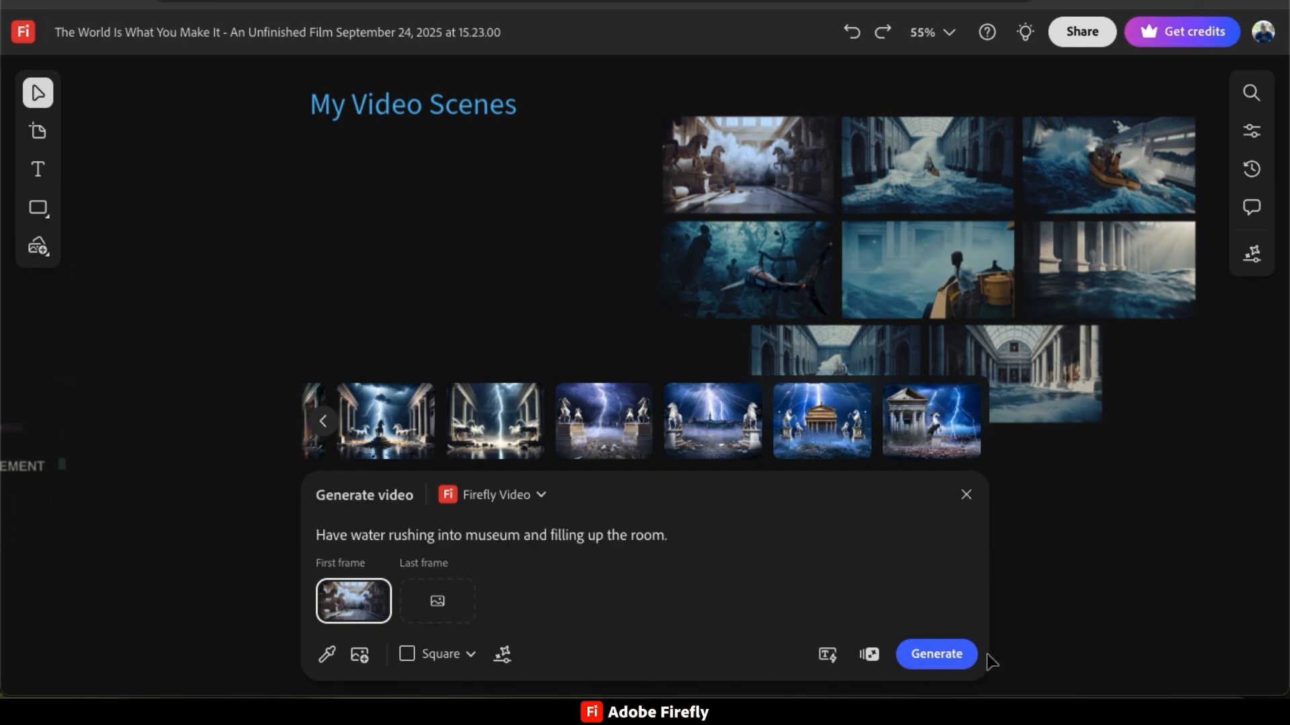
pyautogui.click(947, 664)
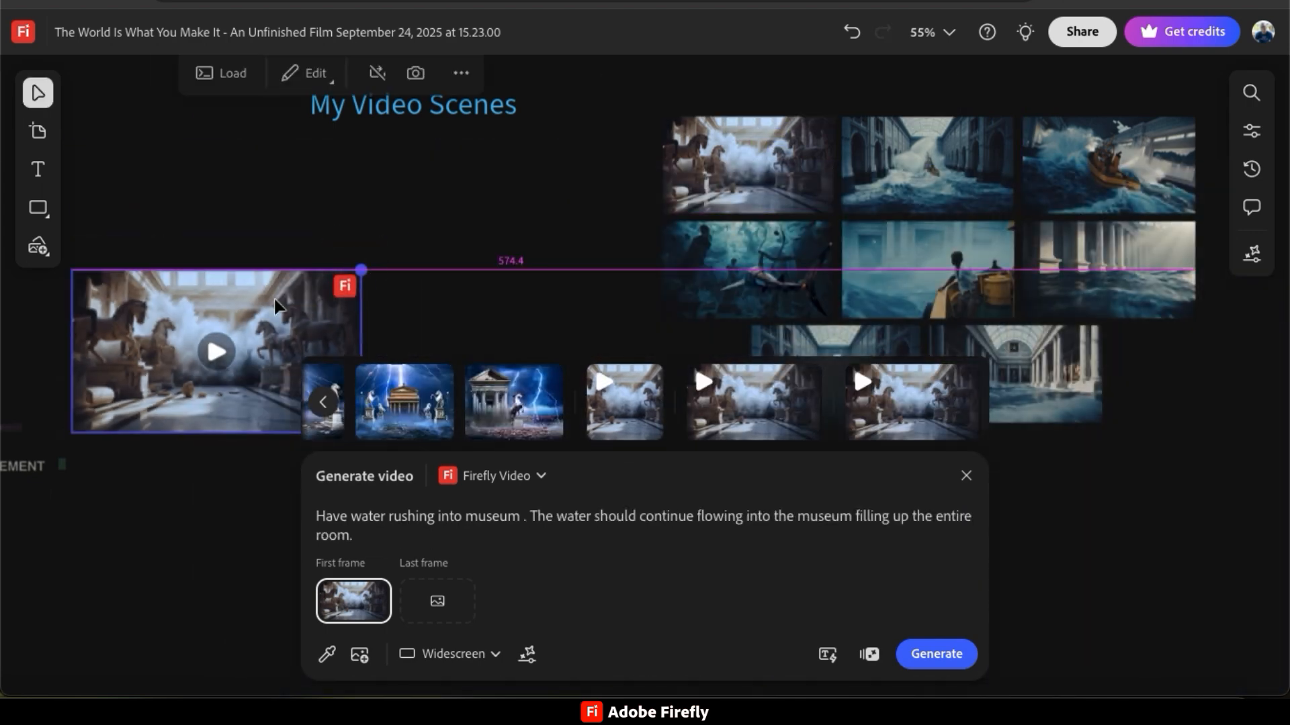
# Arrange the generated museum and boat clips in the grid under My Video Scenes, and select the scene clips
pyautogui.moveTo(275, 306); pyautogui.dragTo(279, 172)
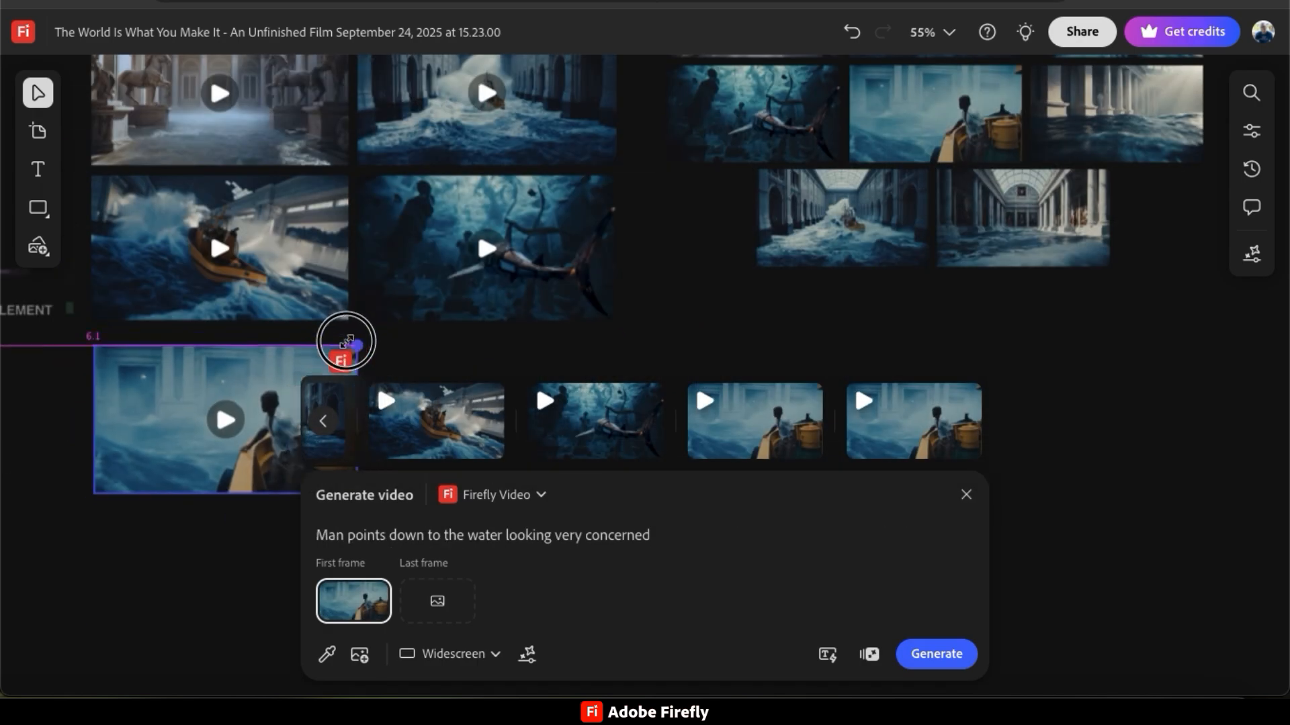
pyautogui.moveTo(253, 369); pyautogui.dragTo(255, 357)
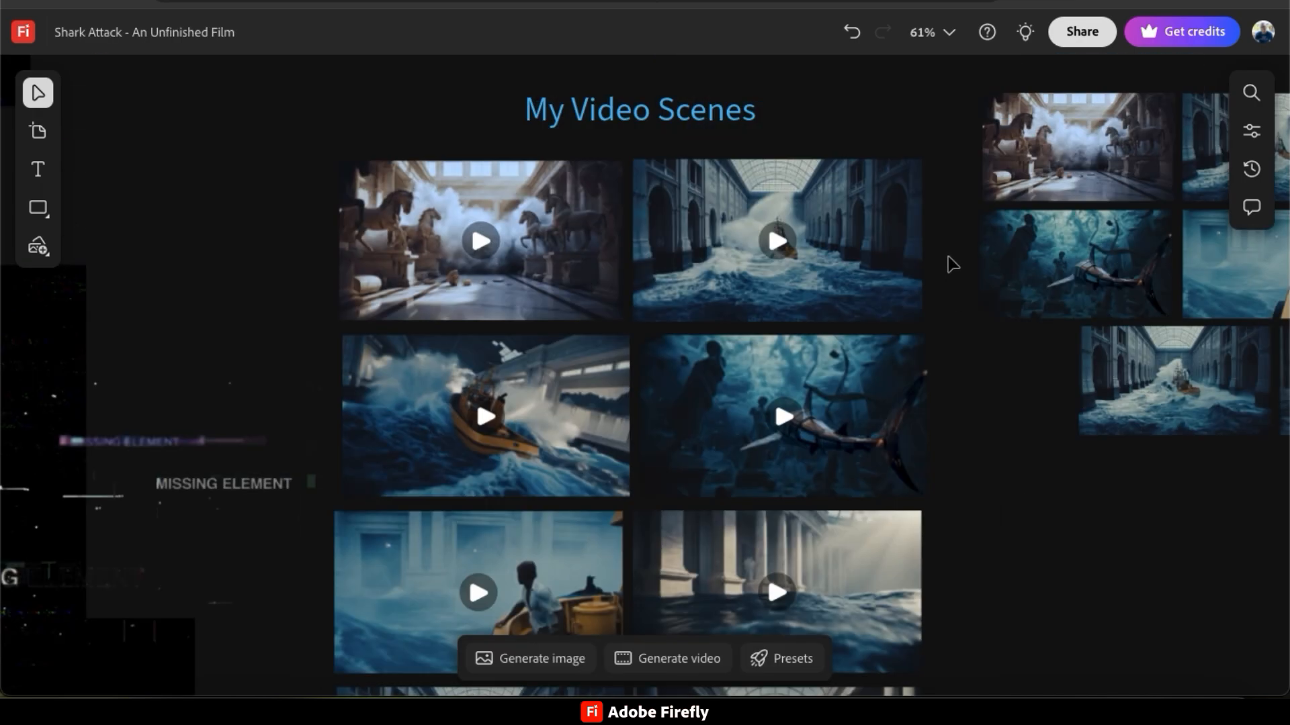
pyautogui.moveTo(948, 257); pyautogui.dragTo(377, 670)
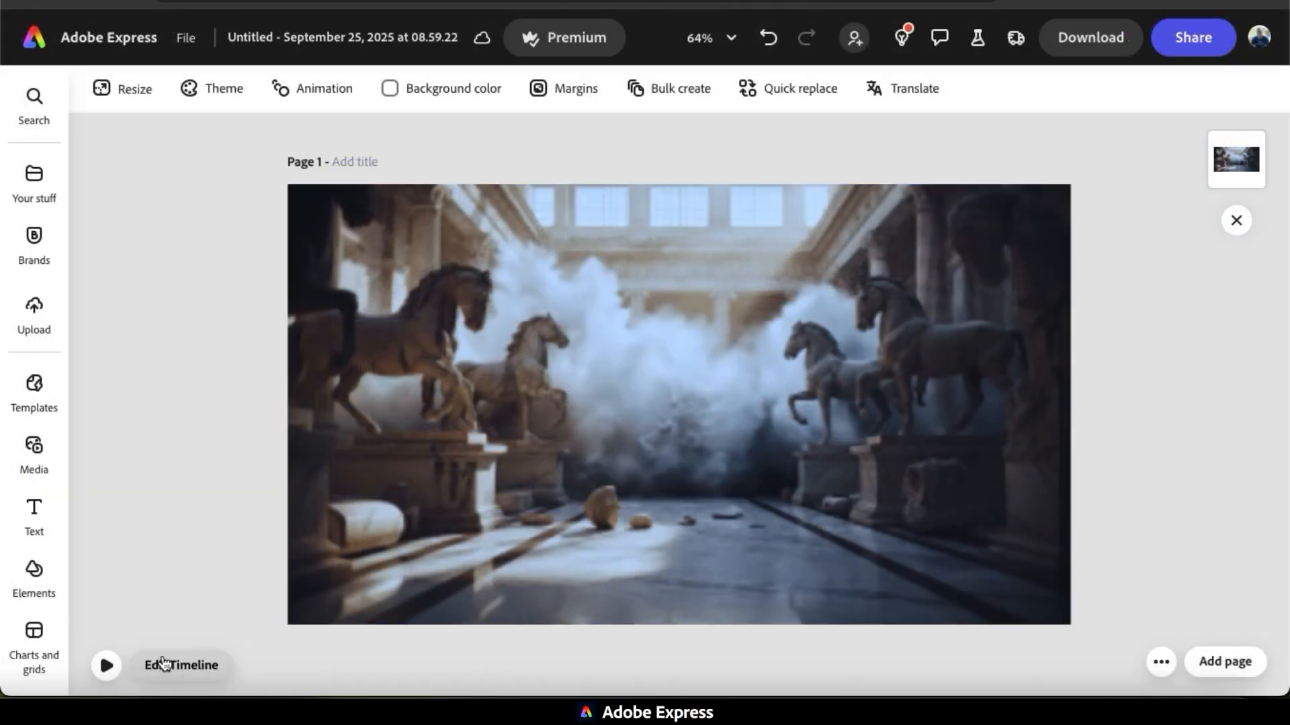
# In Adobe Express, open the timeline, fill the third scene with the orange boat video, and upload the next clip from the device
pyautogui.click(181, 665)
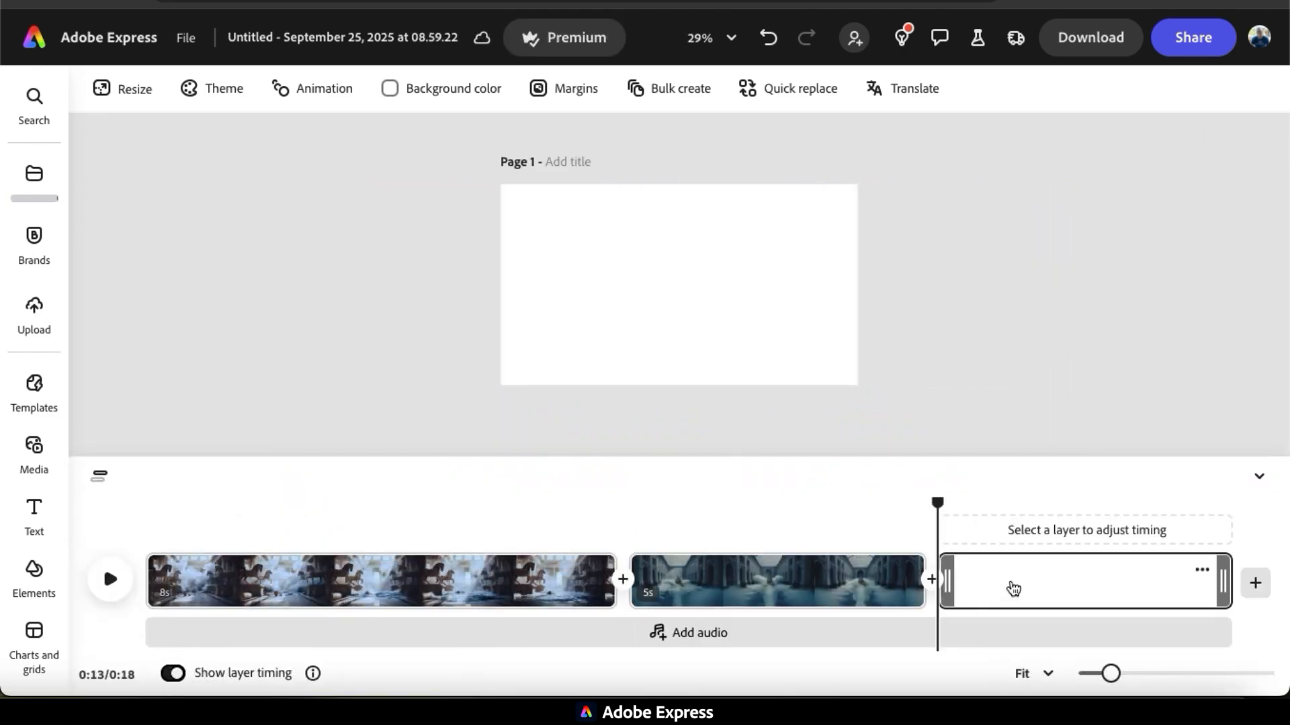
pyautogui.click(970, 590)
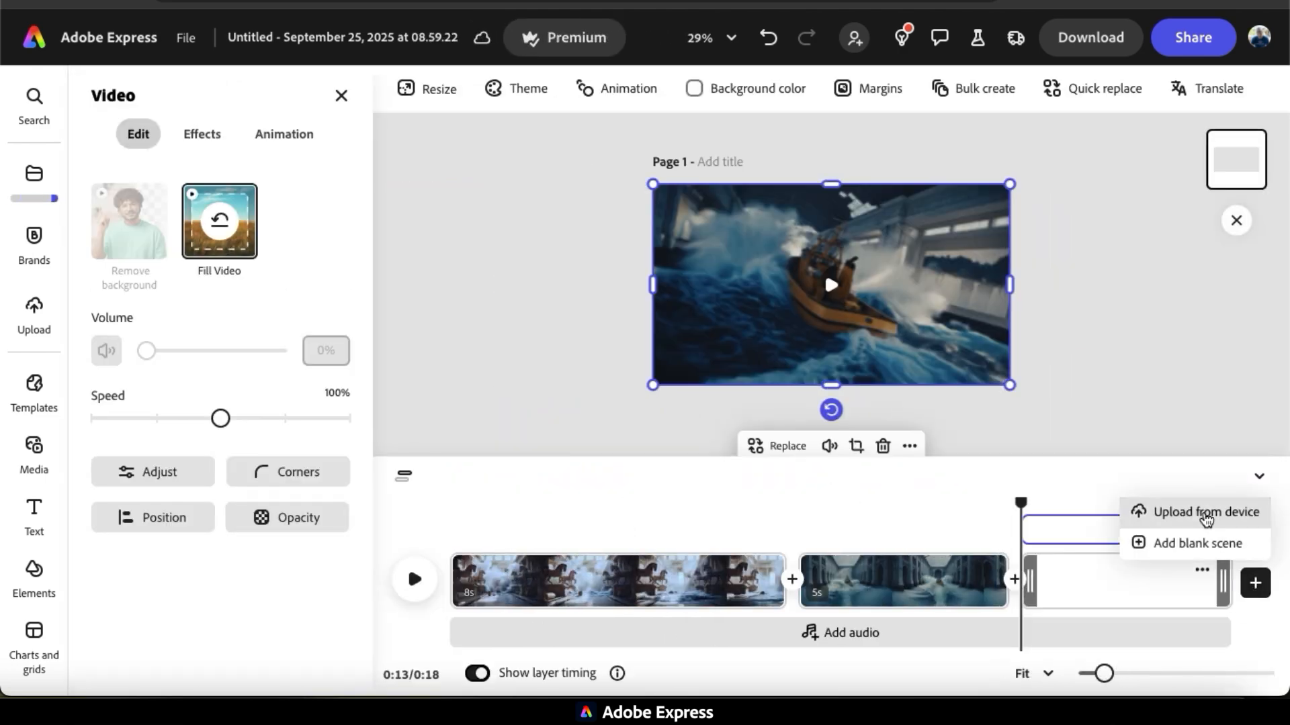
pyautogui.click(1195, 509)
pyautogui.click(110, 579)
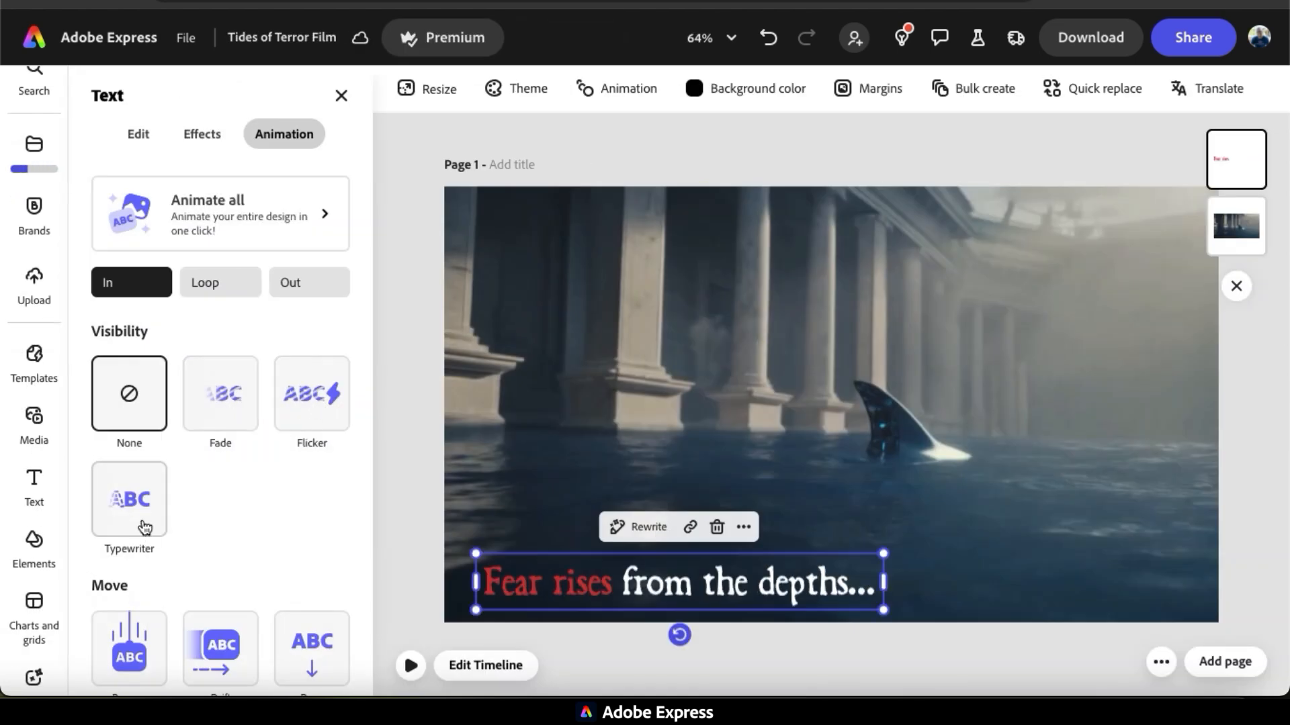
# Browse the stock audio for "epic movie trailer" to find background music for the film
pyautogui.scroll(-3, 144, 527)
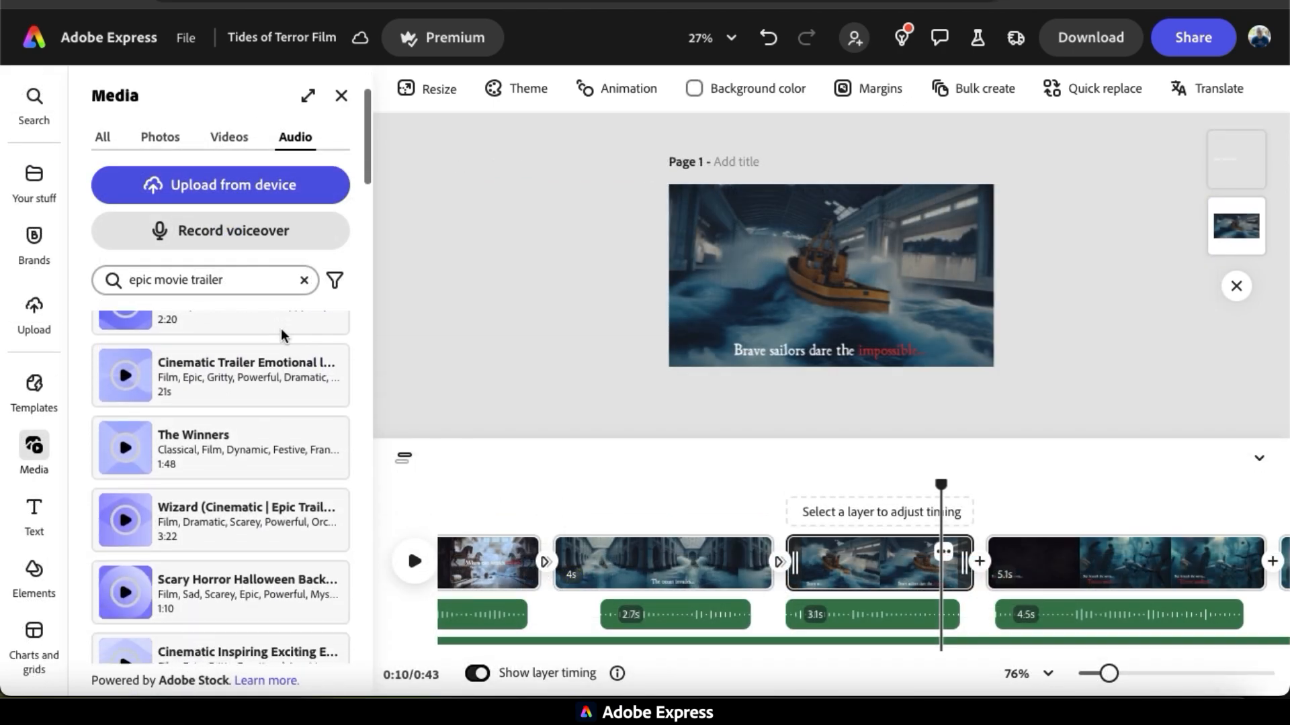
pyautogui.scroll(-6, 282, 336)
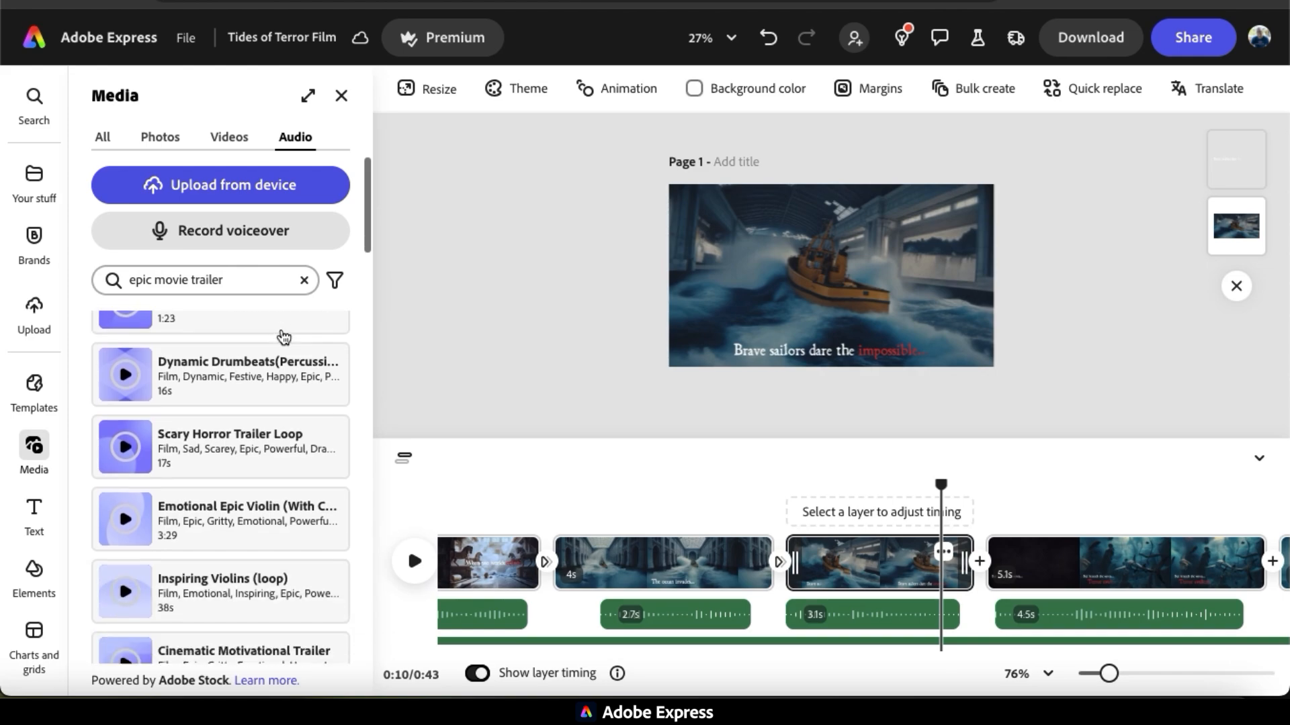
pyautogui.scroll(-6, 283, 337)
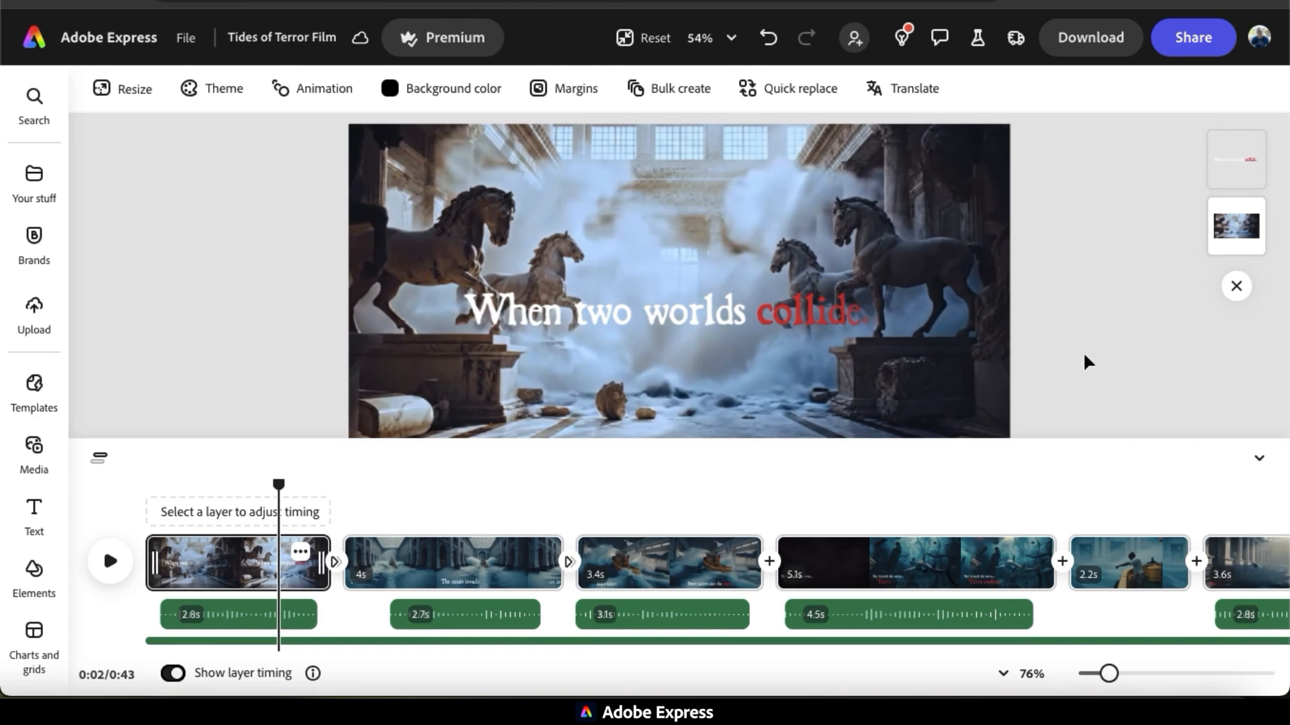
# Open the download options for the Tides of Terror Film video
pyautogui.click(1090, 41)
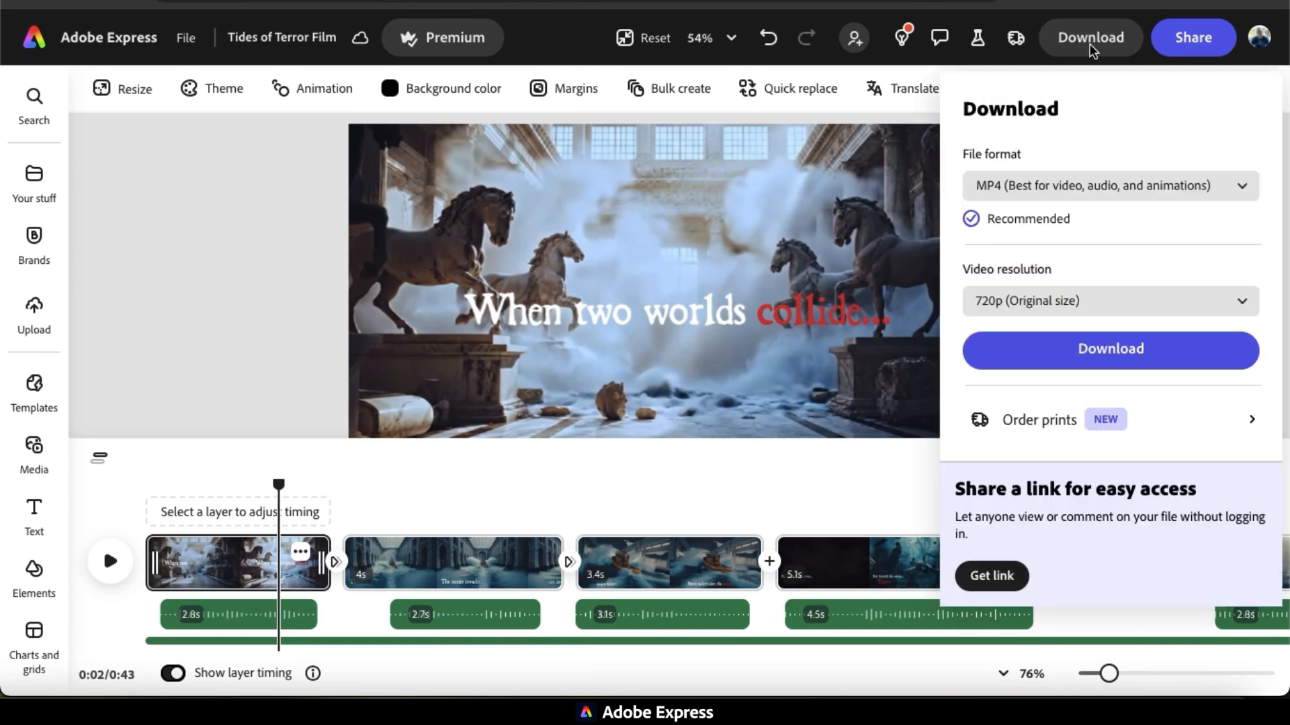